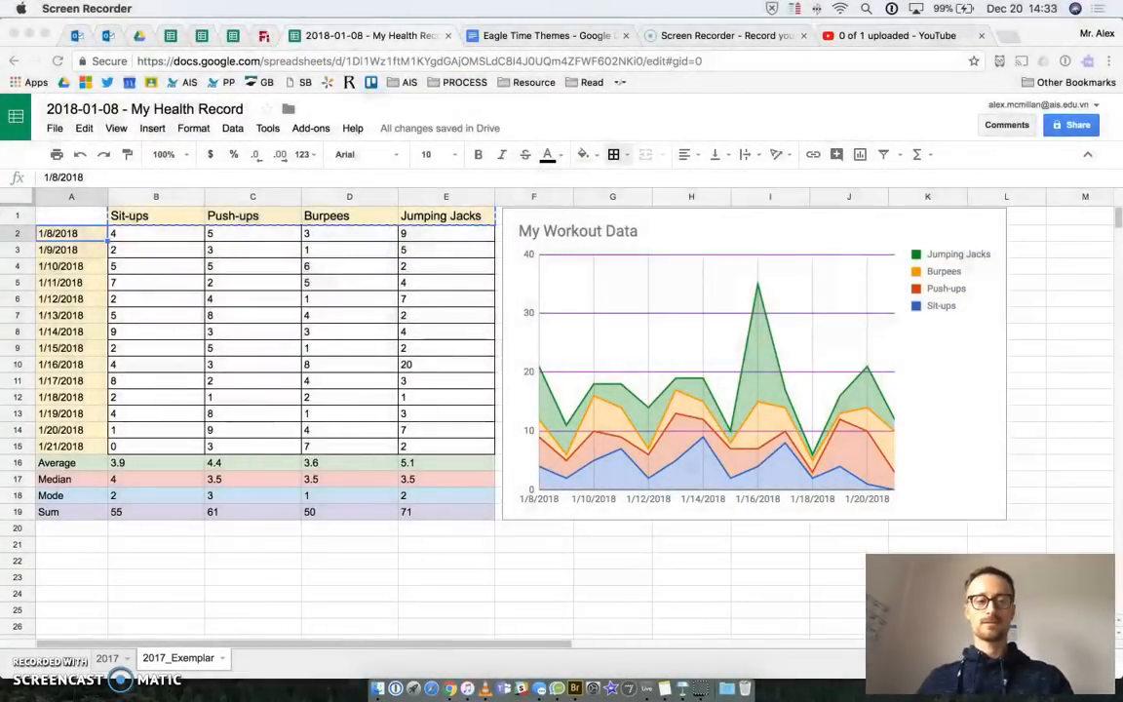
# - Switch to Keynote to review the Video 3 Formulas title slide and its topic list, and return to the spreadsheet
pyautogui.click(683, 691)
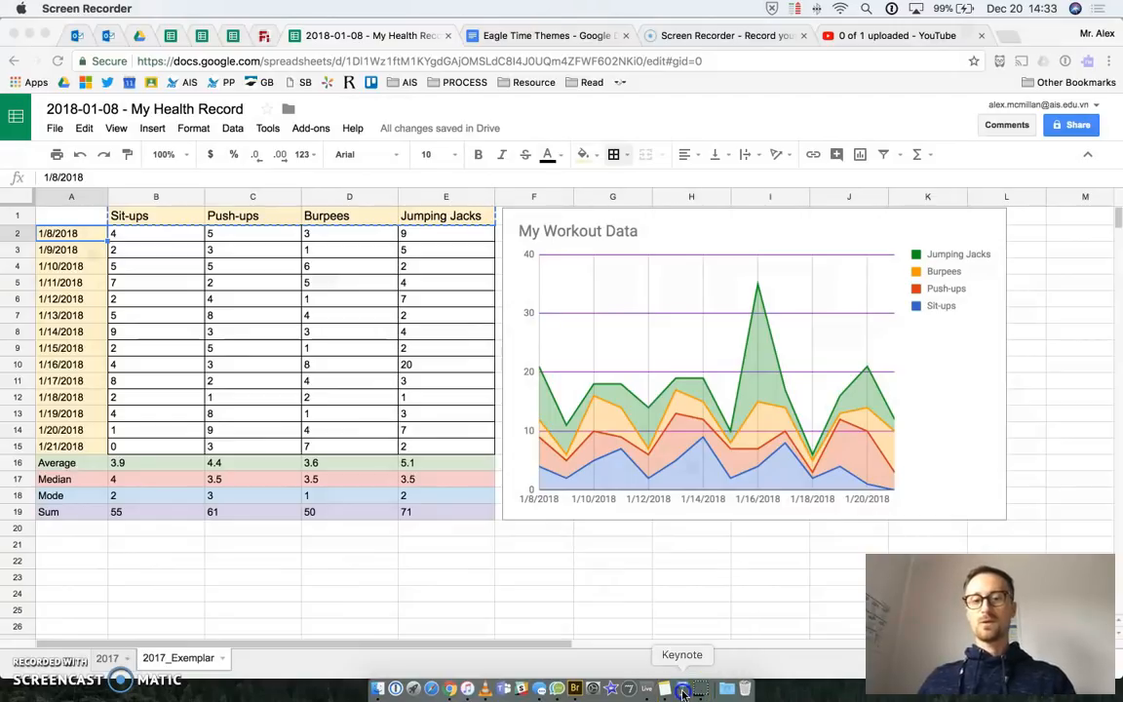
pyautogui.click(54, 327)
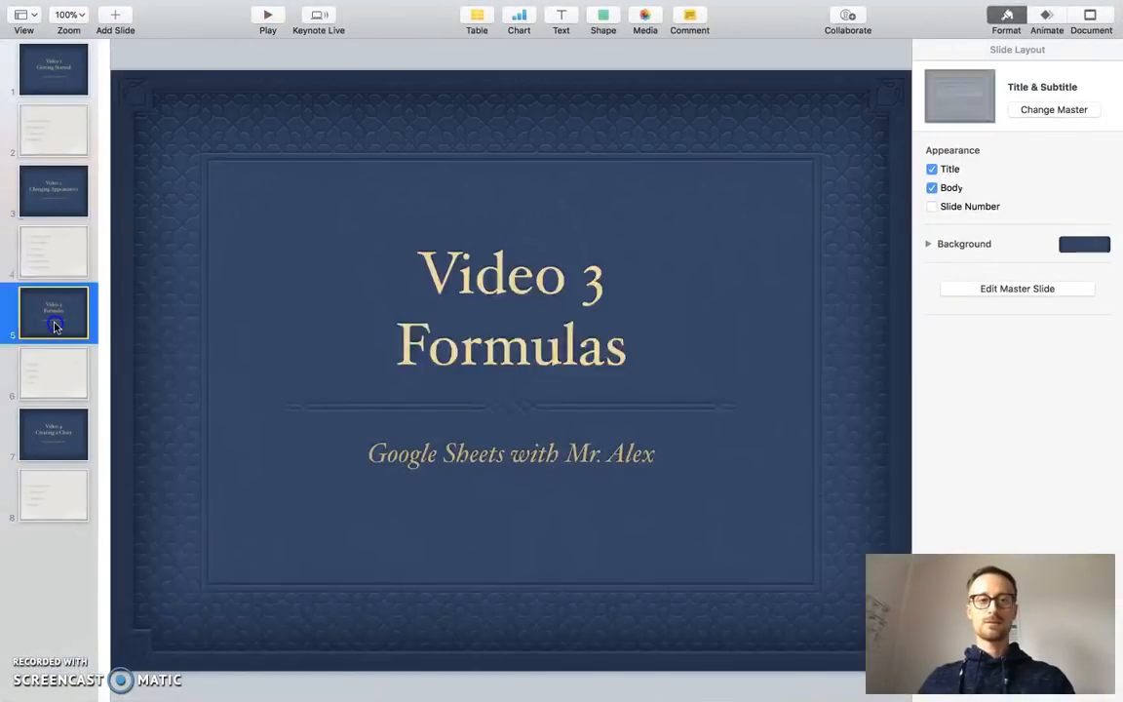
pyautogui.click(54, 387)
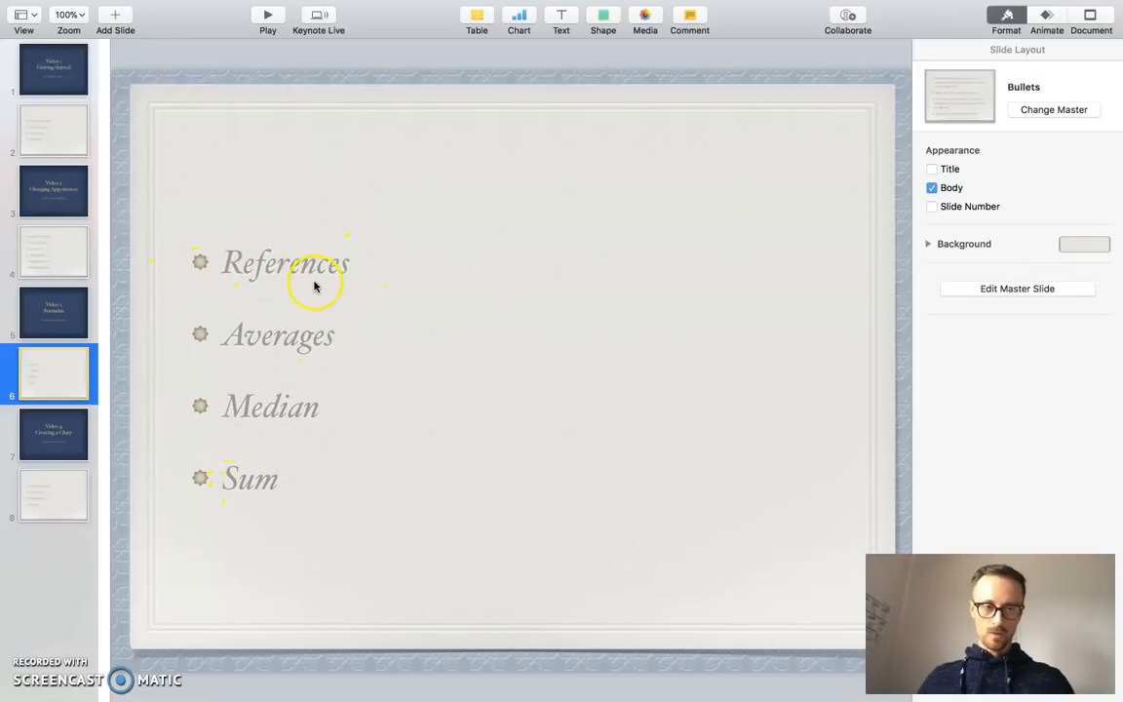
pyautogui.hotkey('ctrl', 'Right')
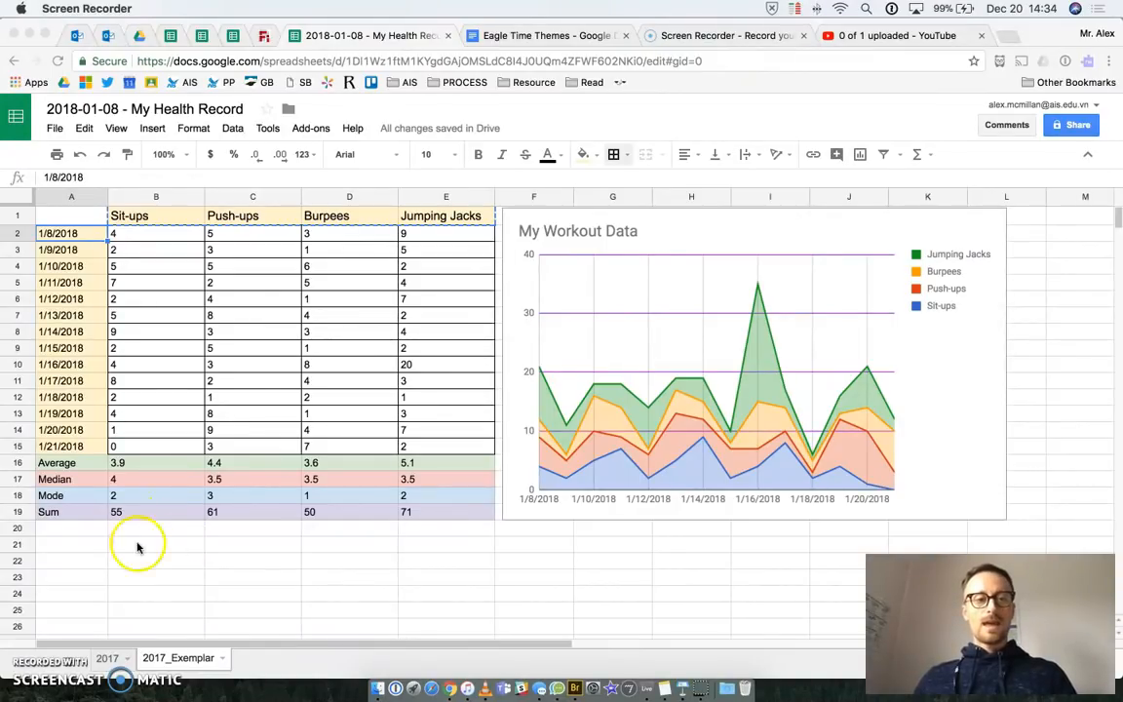
# - Examine the Average, Median, Mode and Sum rows on the 2017_Exemplar sheet and recheck the formula topics slide in Keynote
pyautogui.moveTo(46, 468); pyautogui.dragTo(444, 514)
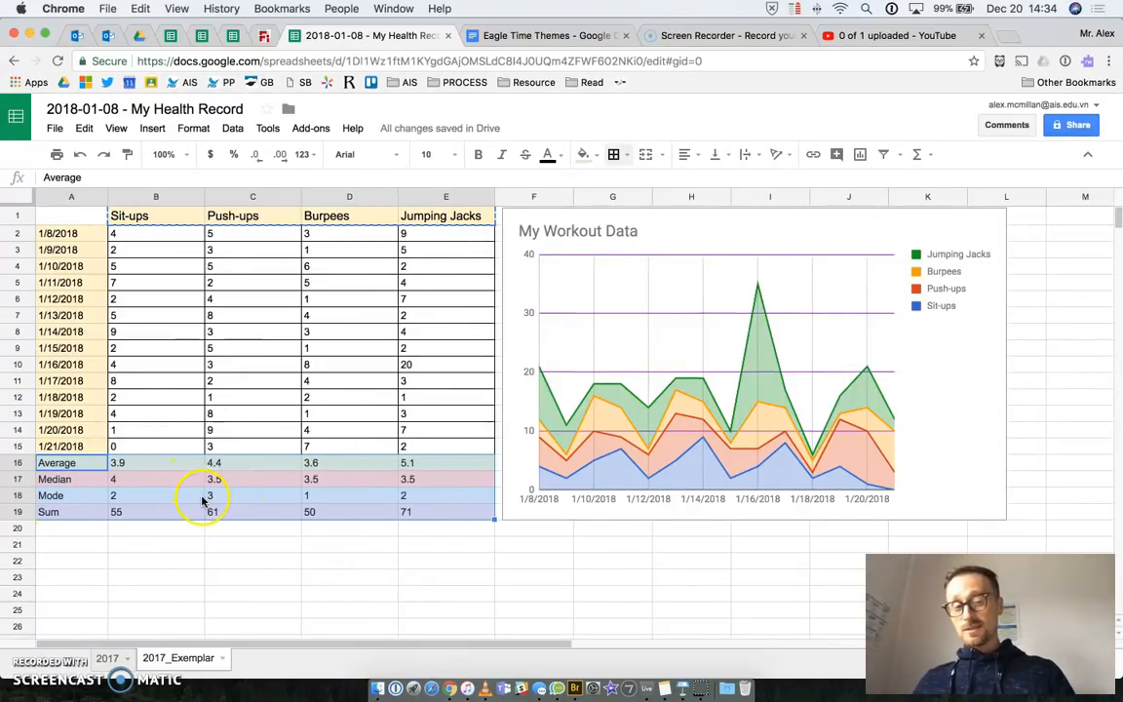
pyautogui.click(160, 548)
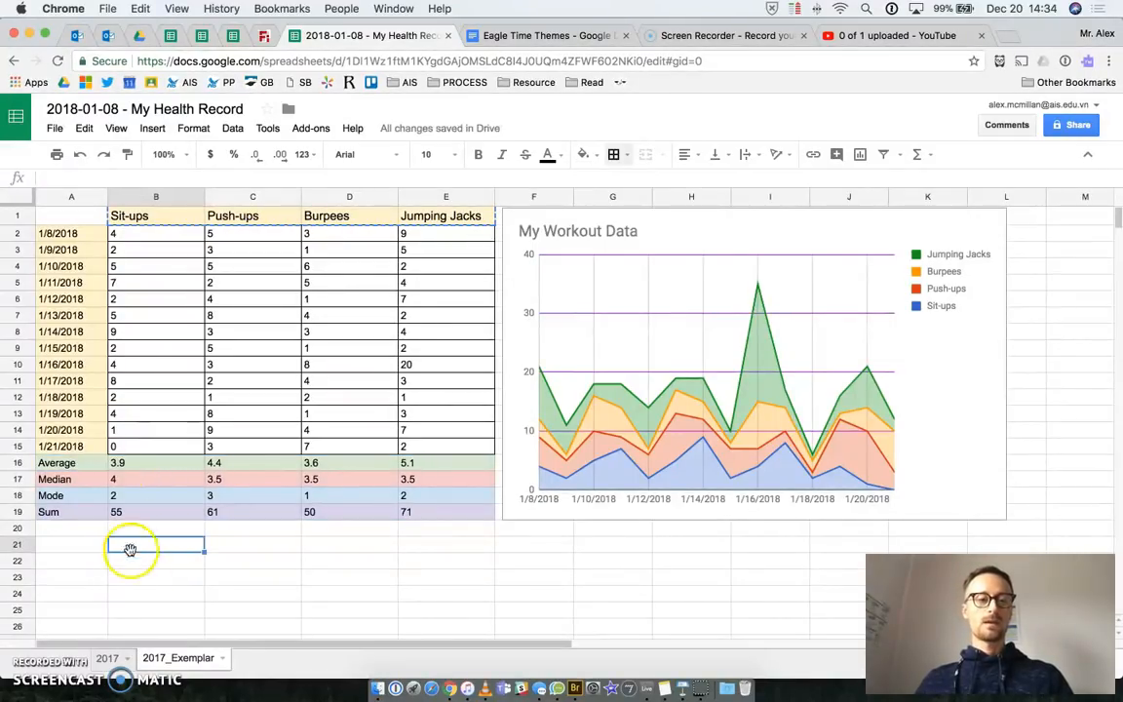
pyautogui.click(685, 692)
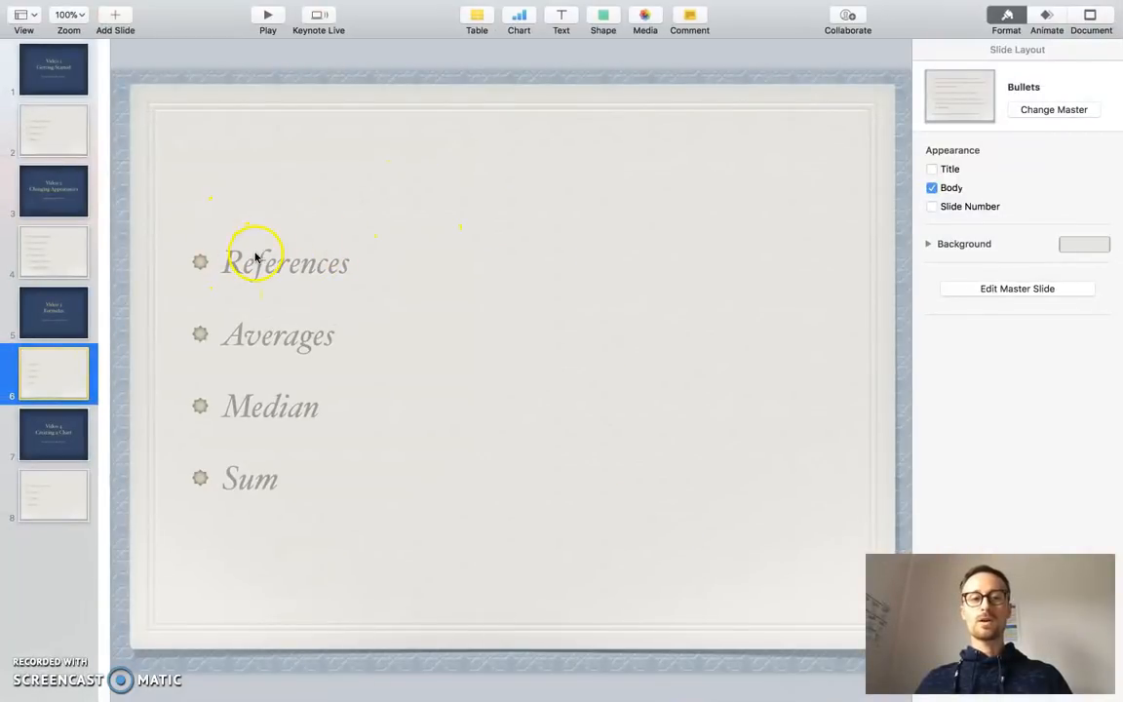
pyautogui.hotkey('ctrl', 'Right')
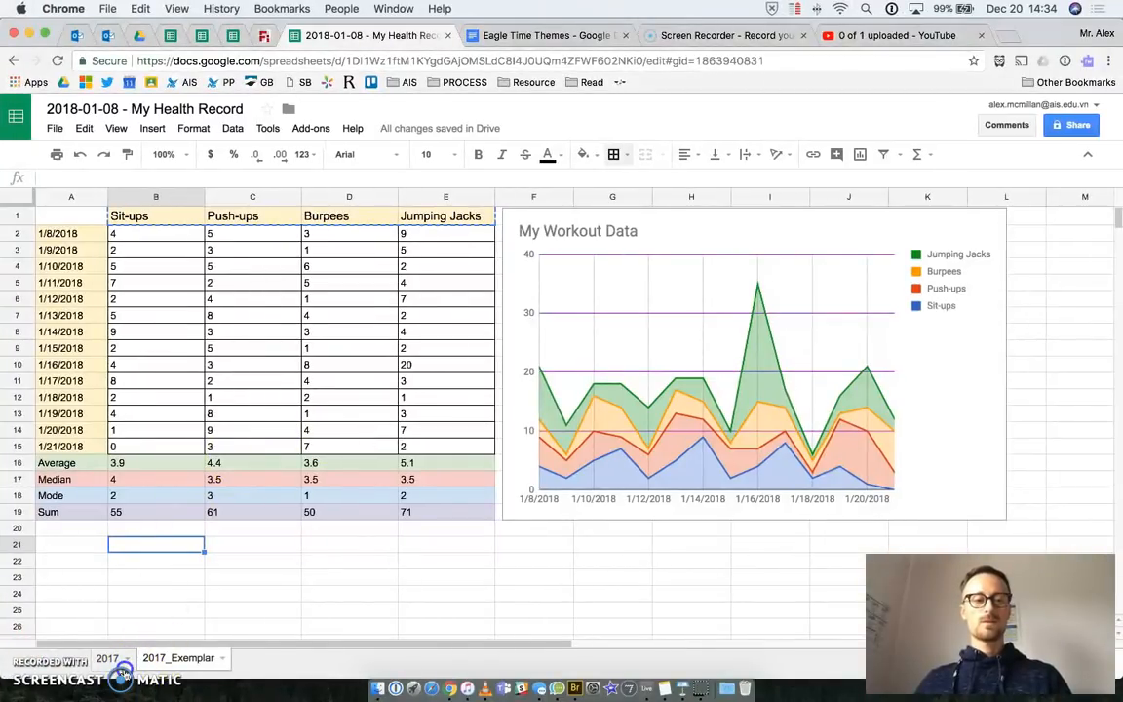
# - Copy the Average, Median, Mode and Sum labels from A16:A19 of the 2017_Exemplar sheet into the 2017 sheet starting at A15
pyautogui.click(119, 661)
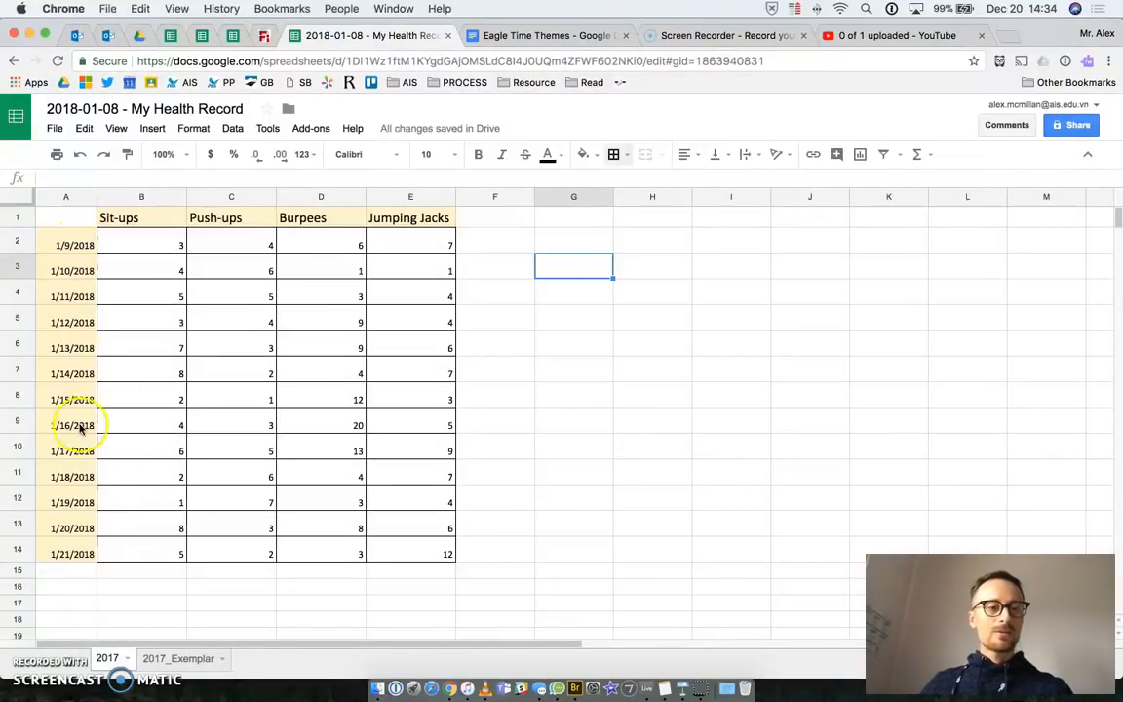
pyautogui.click(73, 571)
pyautogui.scroll(-1, 178, 488)
pyautogui.scroll(-2, 178, 489)
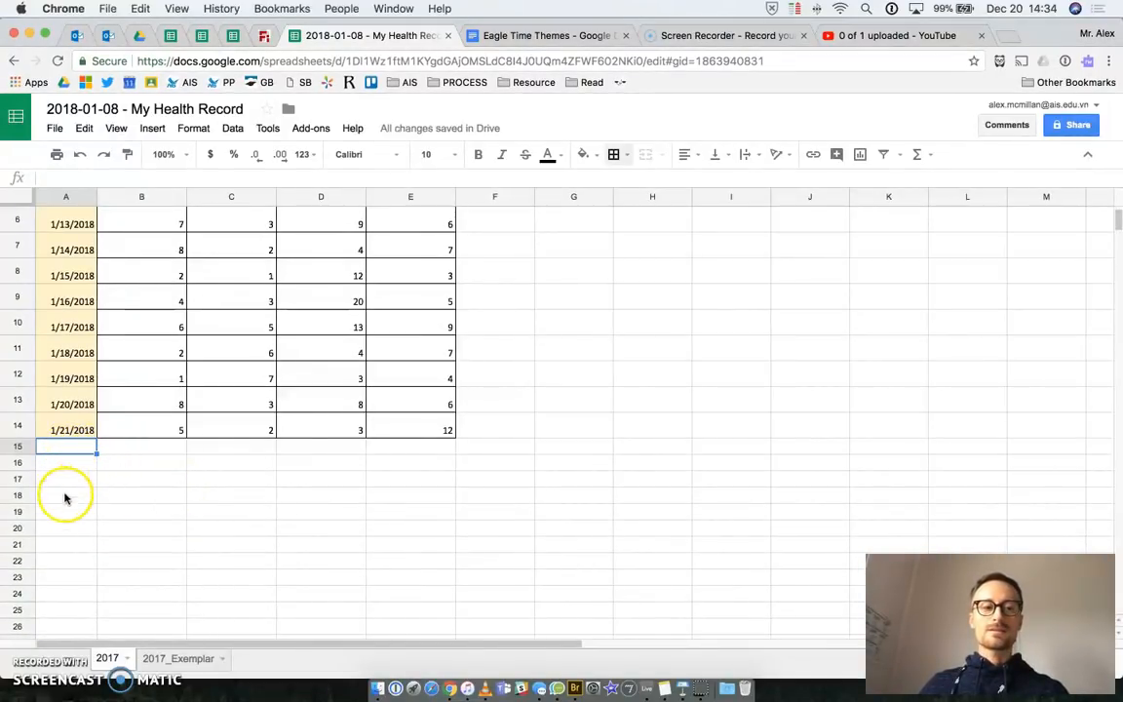
pyautogui.click(178, 663)
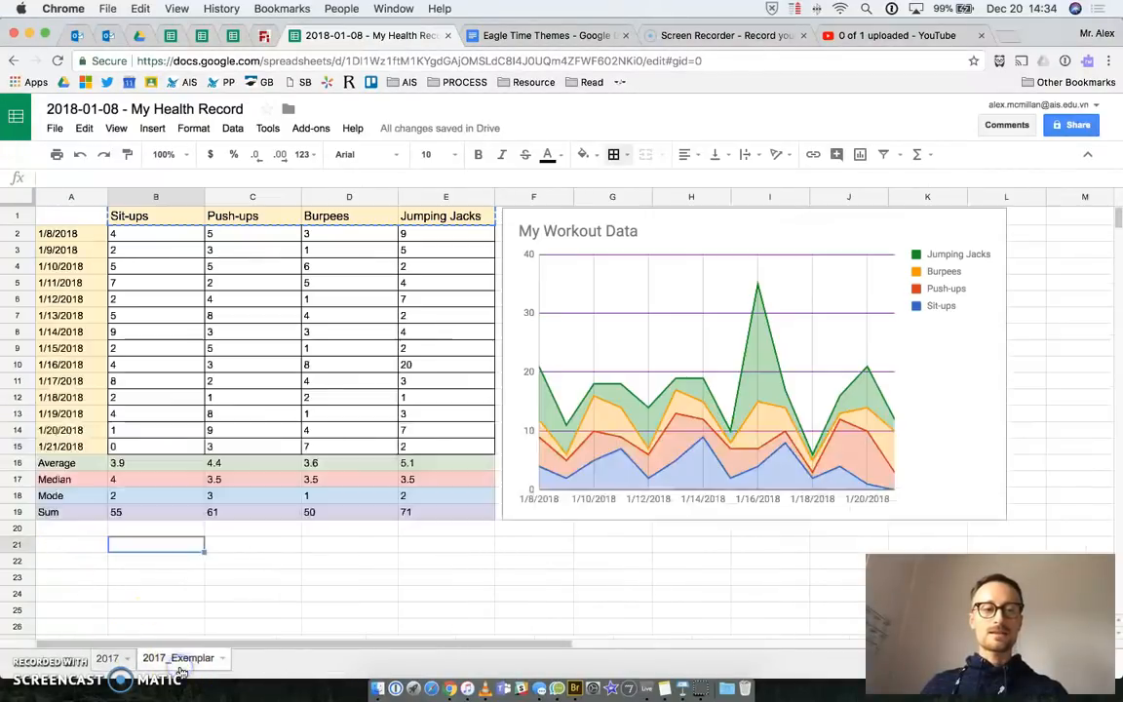
pyautogui.click(75, 470)
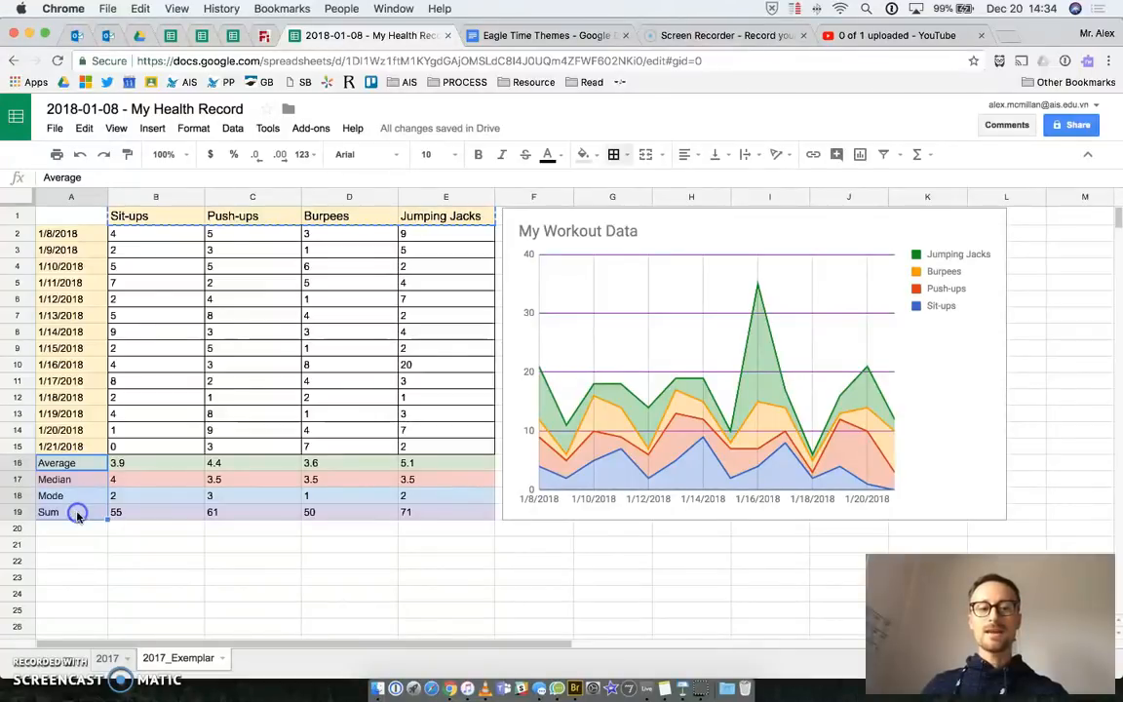
pyautogui.keyDown('shift'); pyautogui.click(78, 517); pyautogui.keyUp('shift')
pyautogui.hotkey('ctrl', 'c')
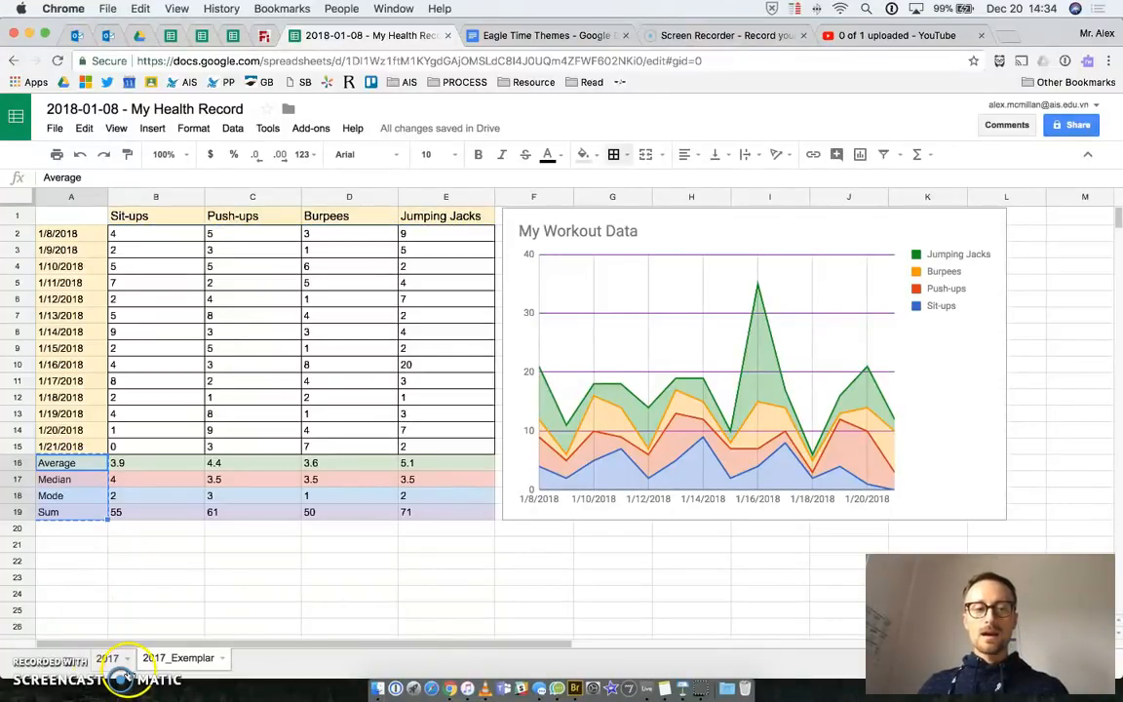
pyautogui.click(115, 661)
pyautogui.hotkey('ctrl', 'v')
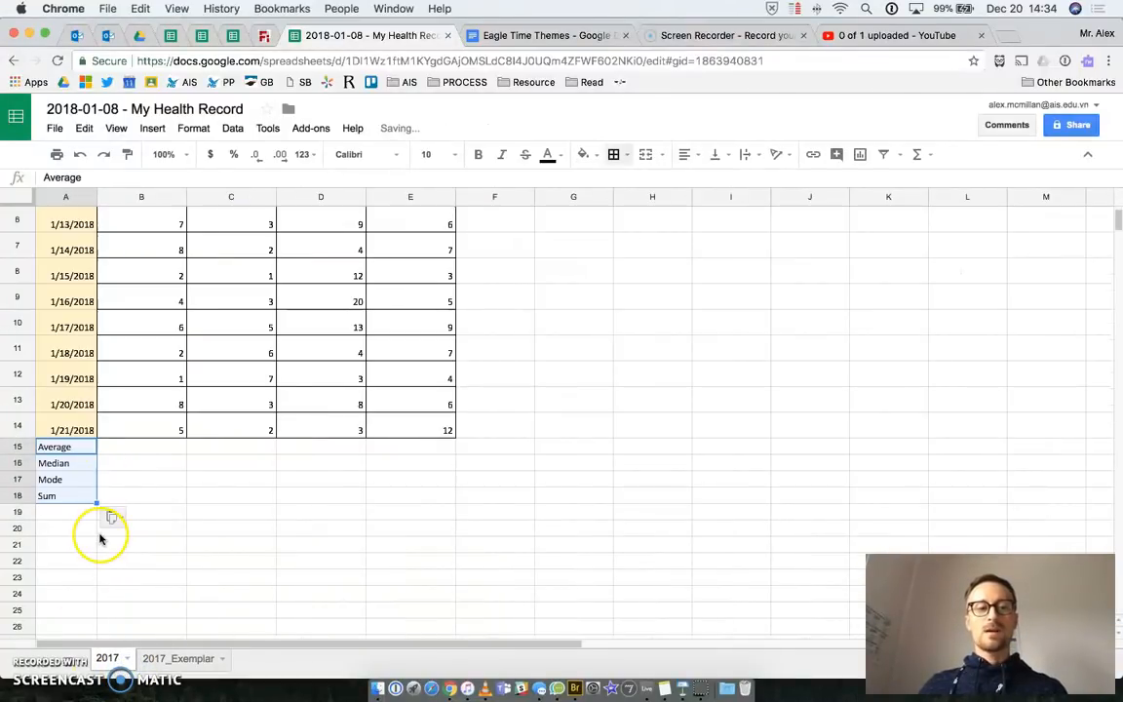
pyautogui.click(110, 558)
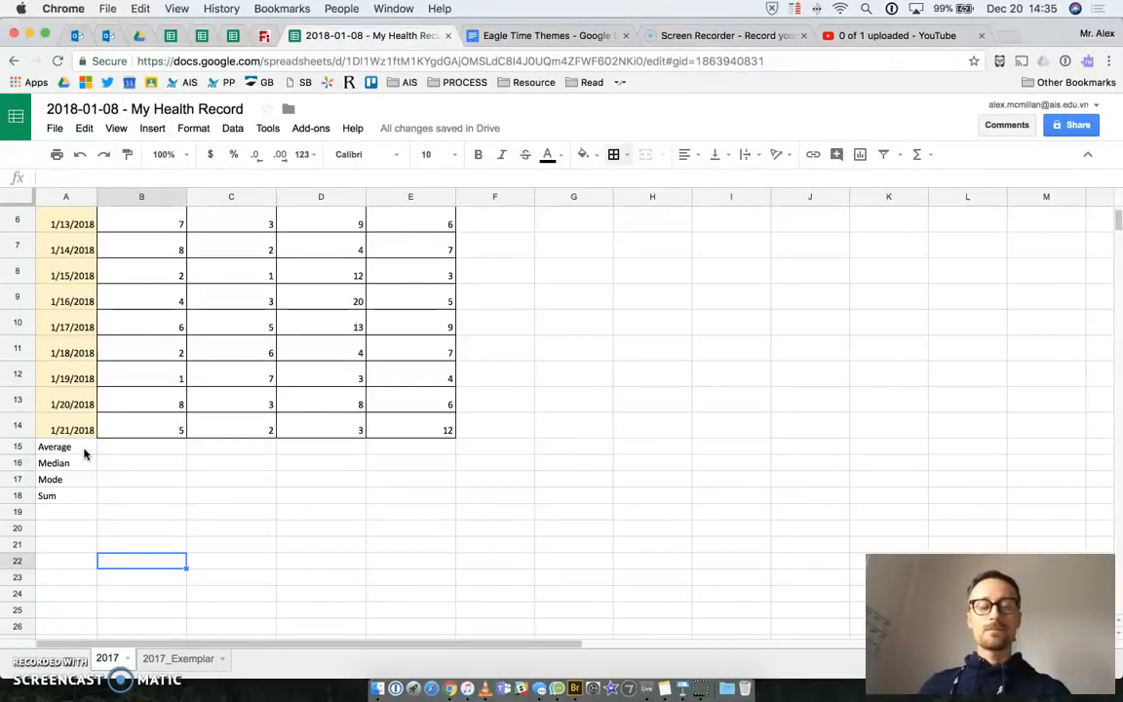
# - Calculate the average of the Sit-ups column in cell B15 using the suggested formula =AVERAGE(B2:B14)
pyautogui.moveTo(84, 452); pyautogui.dragTo(80, 498)
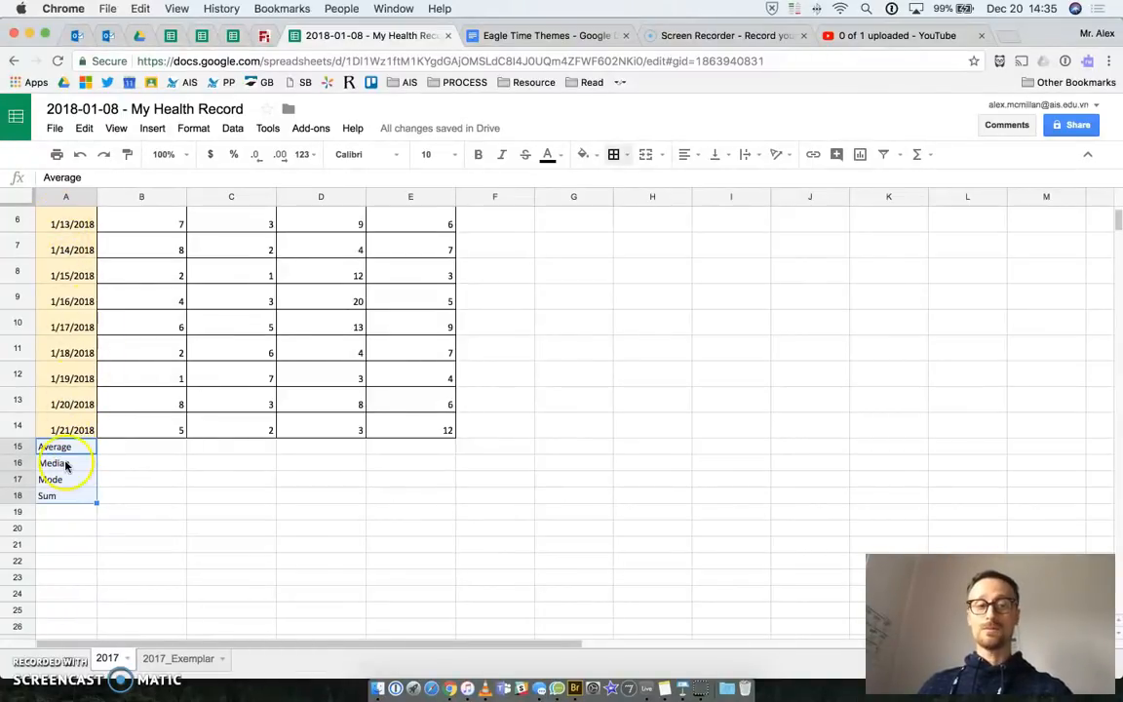
pyautogui.click(109, 446)
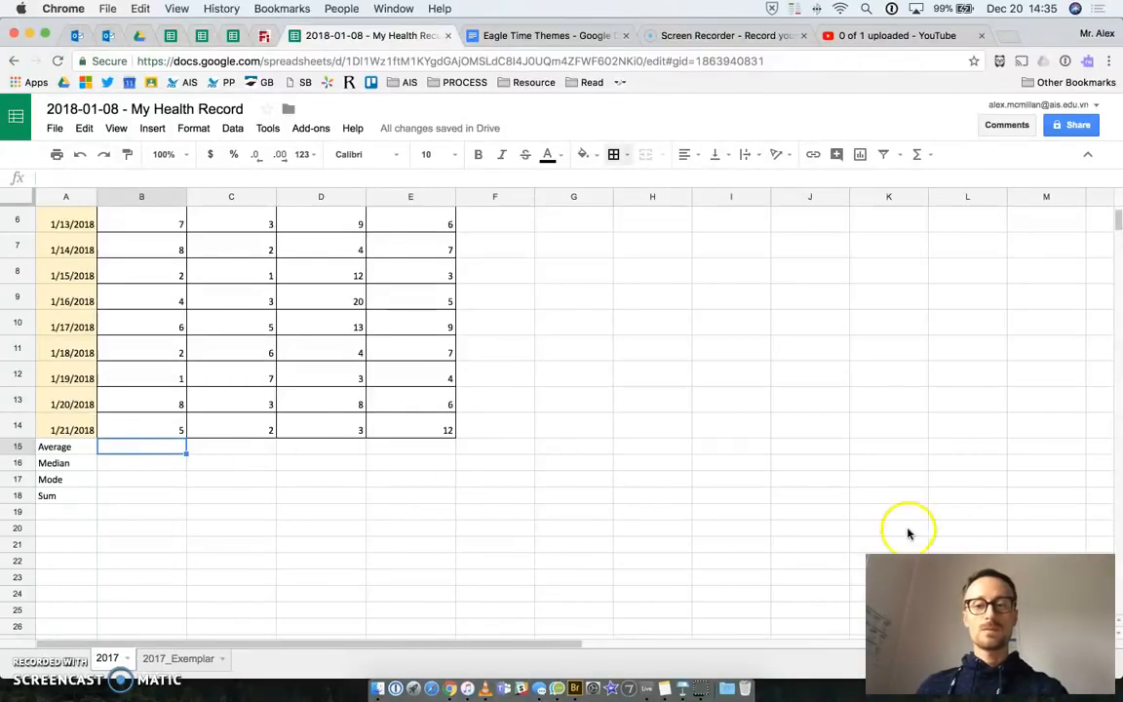
pyautogui.scroll(5, 284, 418)
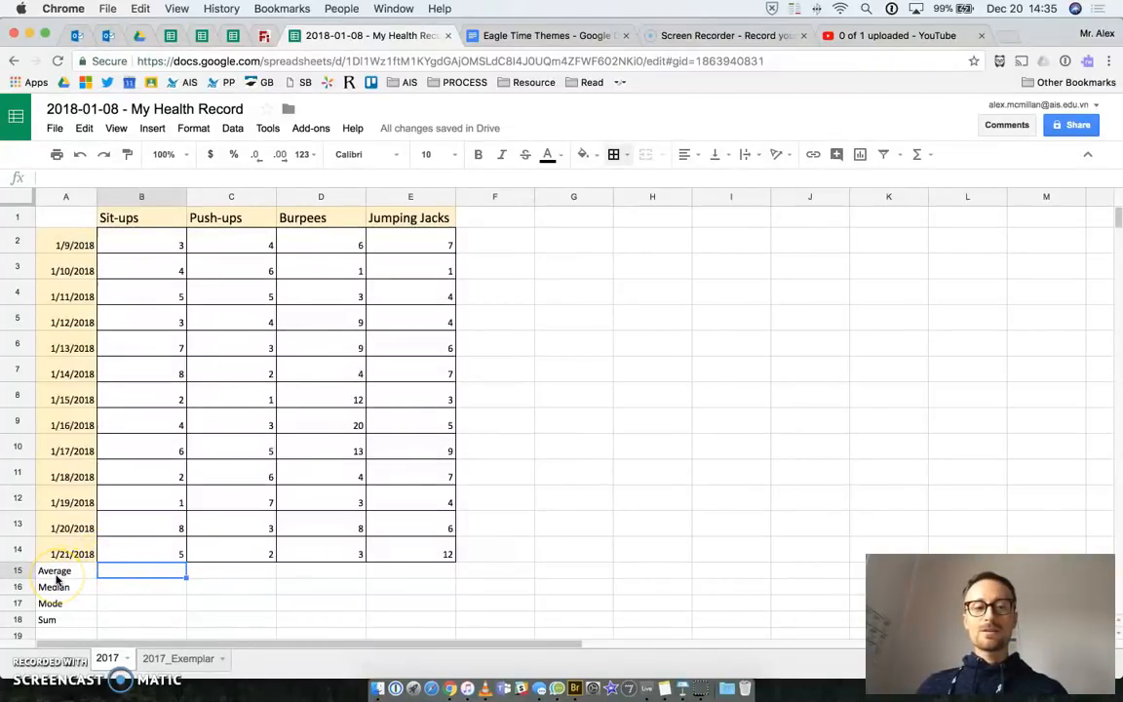
pyautogui.scroll(-1, 56, 580)
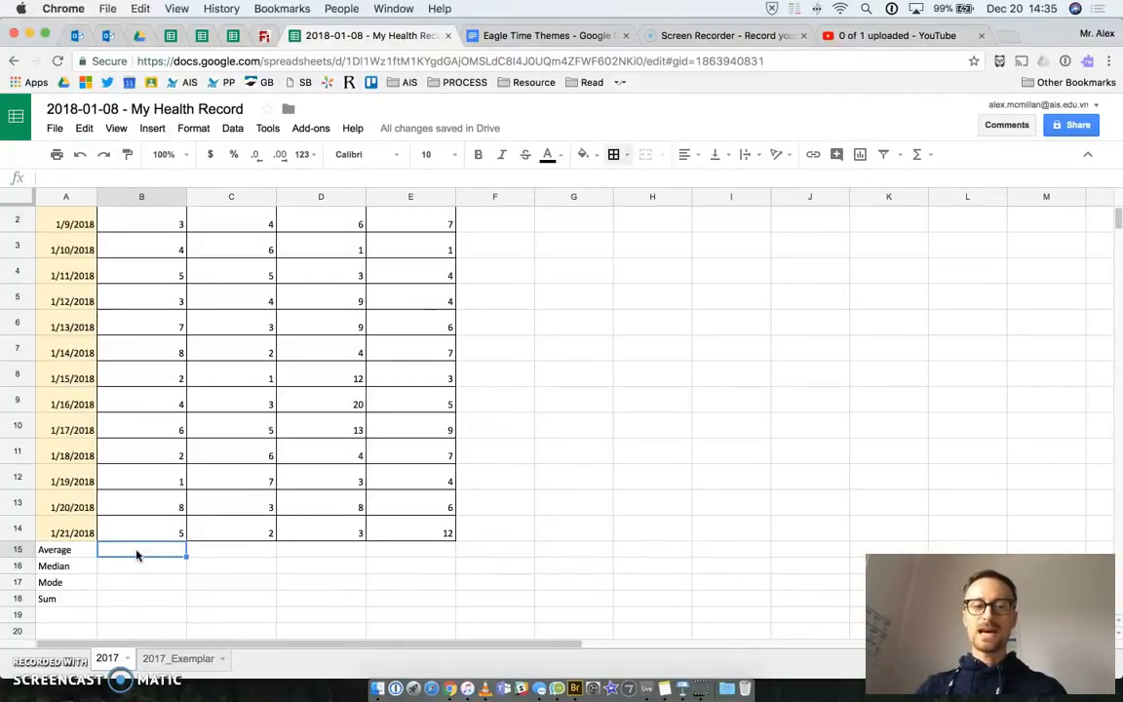
pyautogui.write('=')
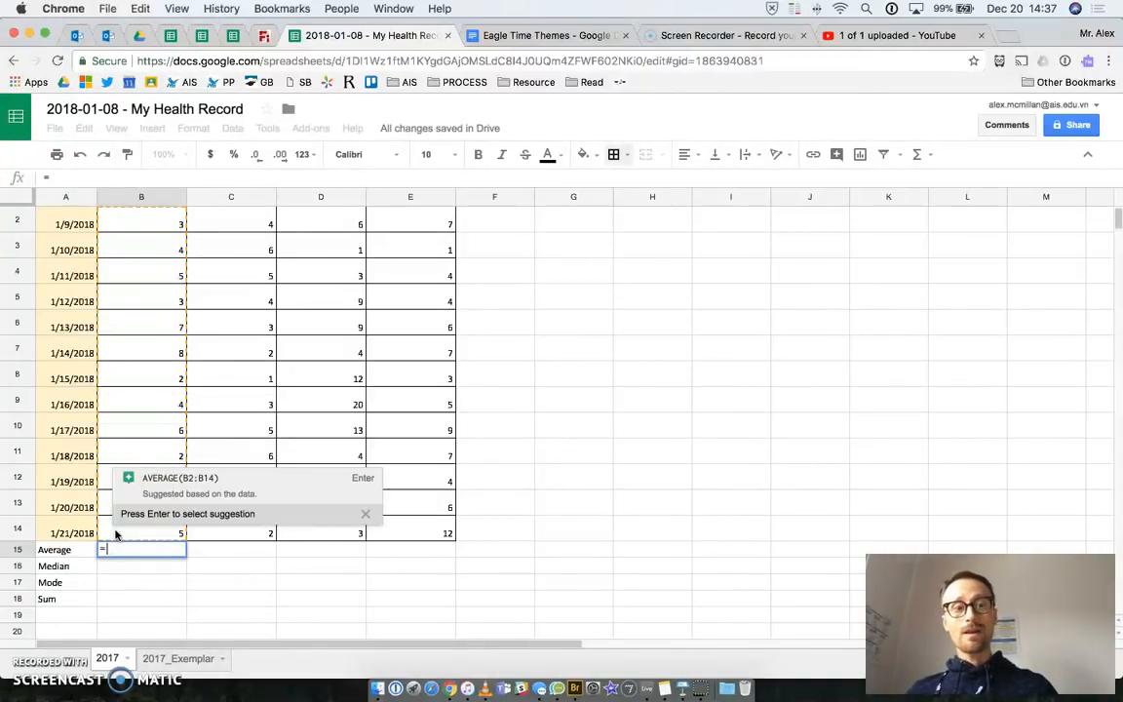
pyautogui.click(367, 481)
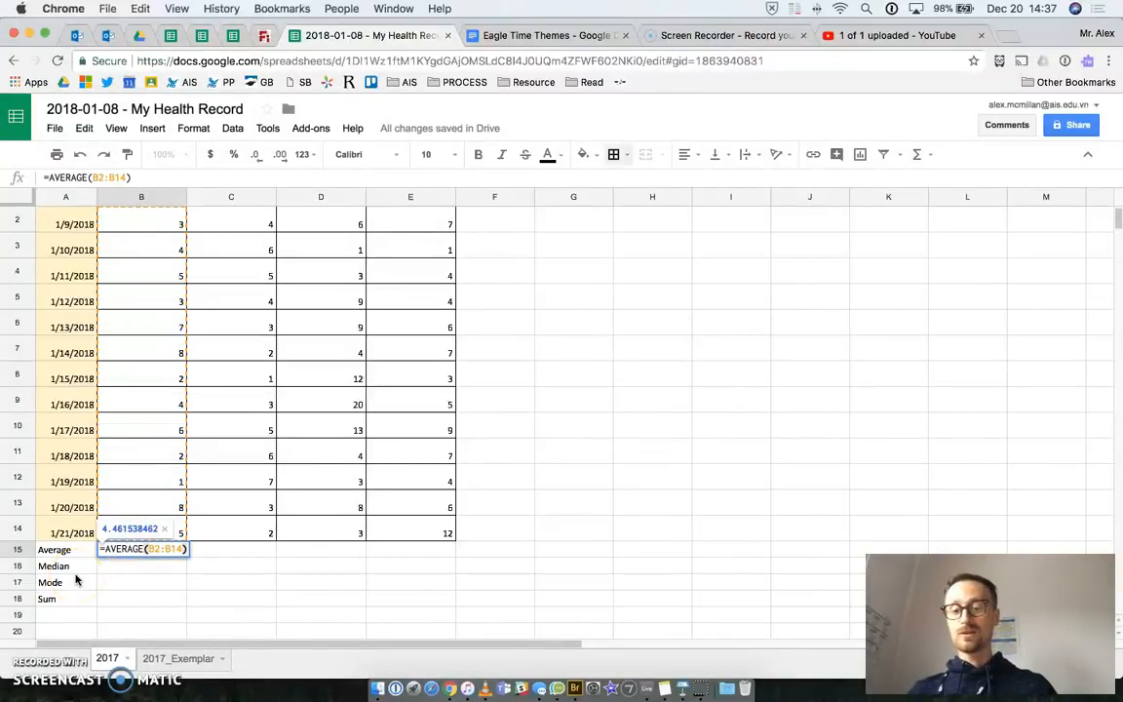
pyautogui.press('Return')
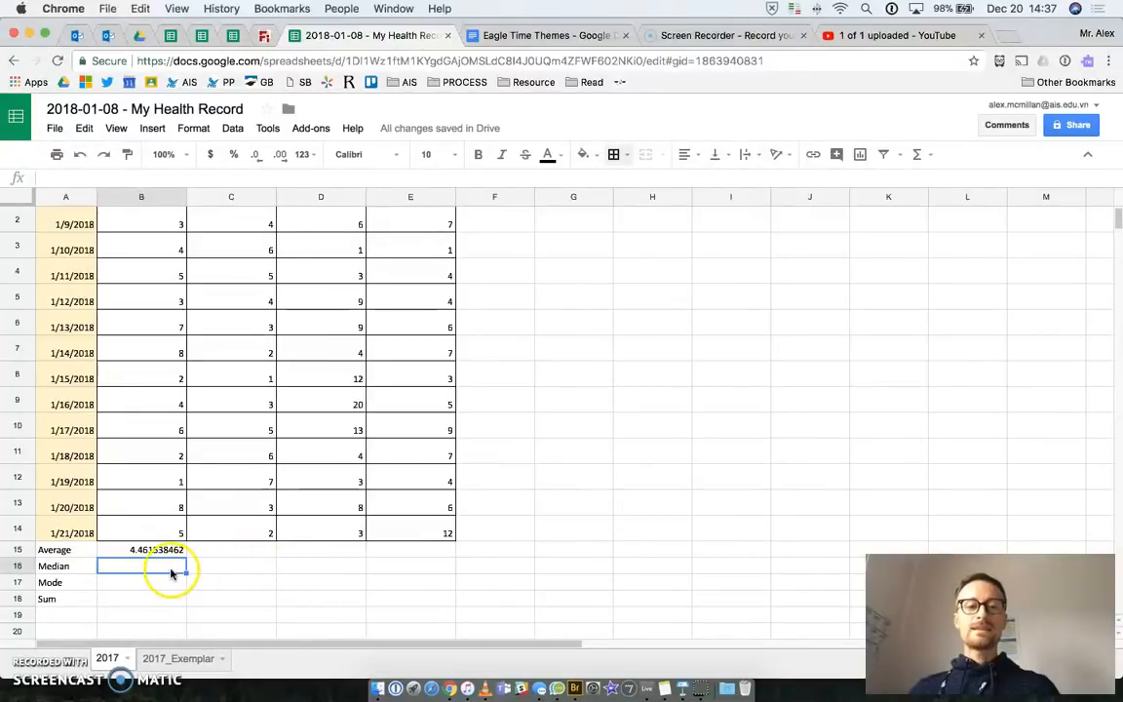
# - Reduce the Sit-ups average in B15 to one decimal place
pyautogui.click(137, 551)
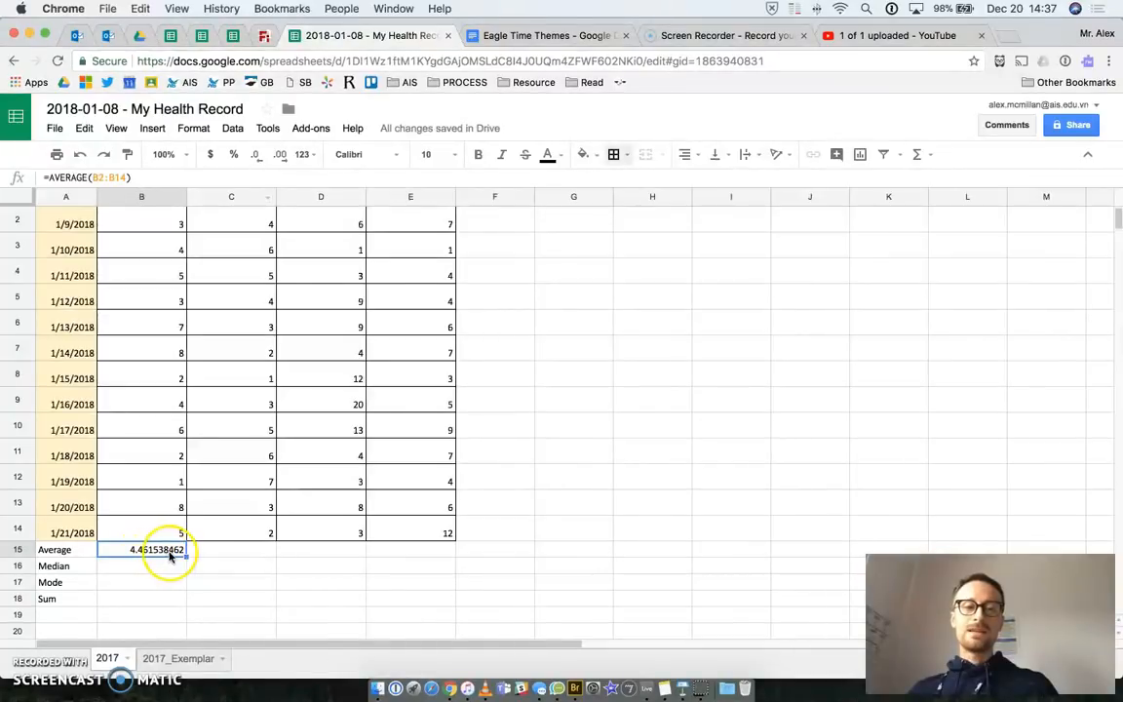
pyautogui.click(255, 158)
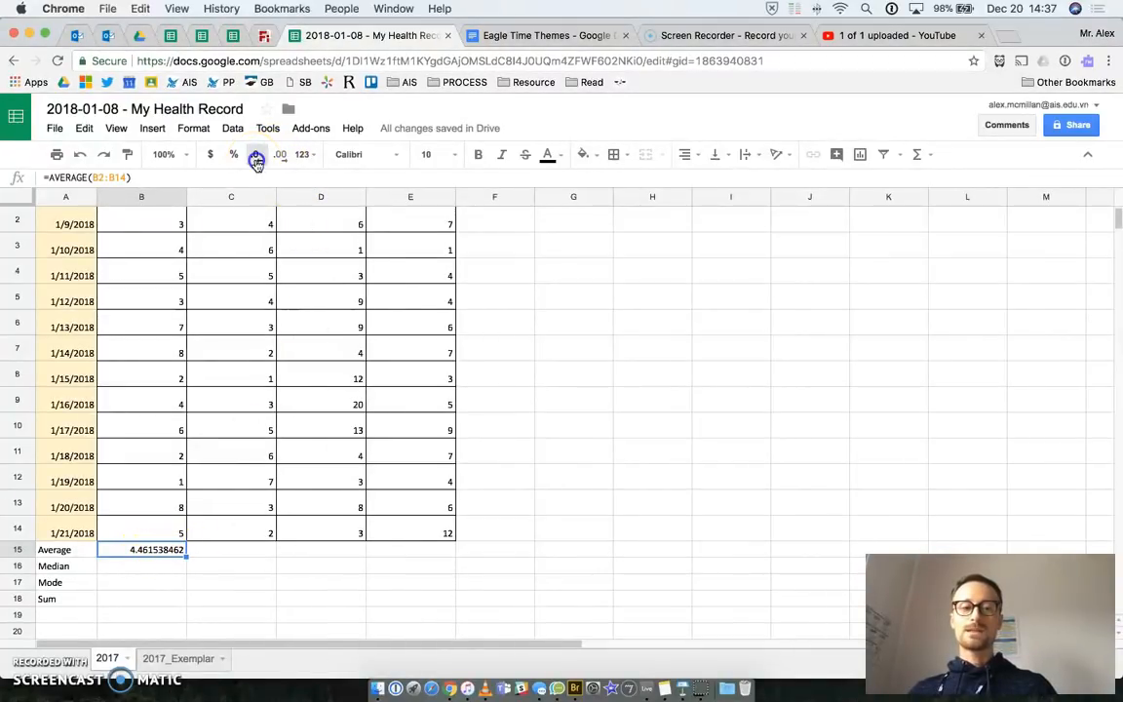
pyautogui.click(256, 158)
pyautogui.click(256, 159)
pyautogui.click(256, 159)
pyautogui.click(256, 159)
pyautogui.click(257, 159)
pyautogui.click(257, 159)
pyautogui.click(257, 159)
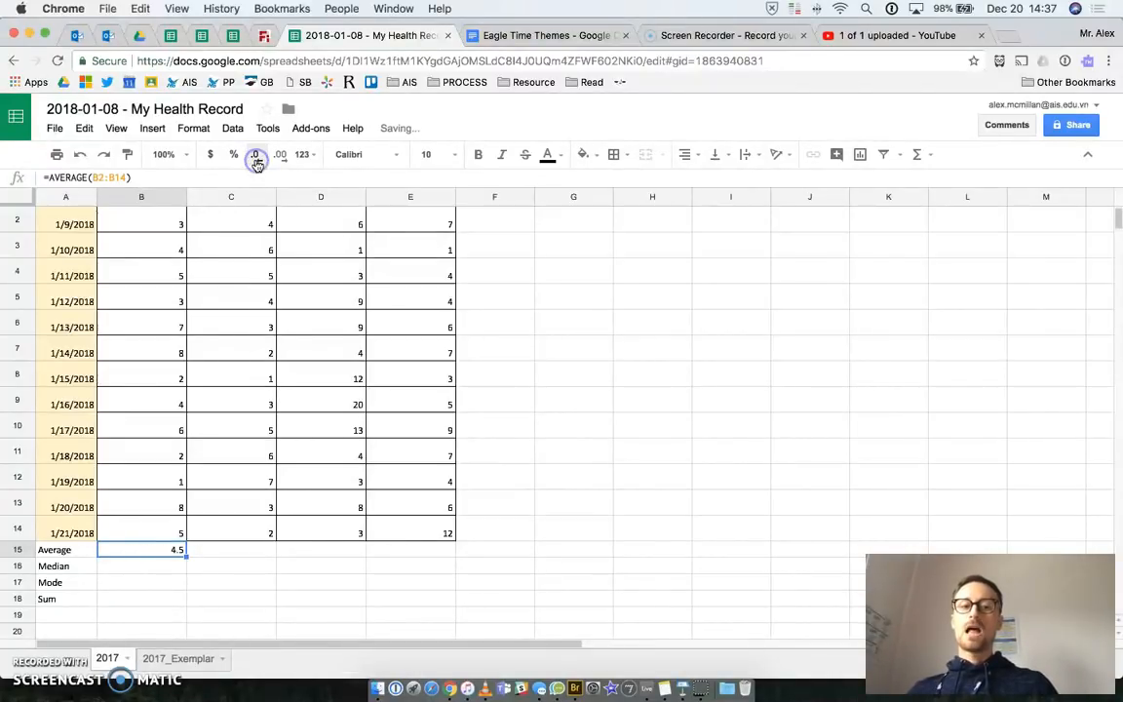
pyautogui.click(174, 554)
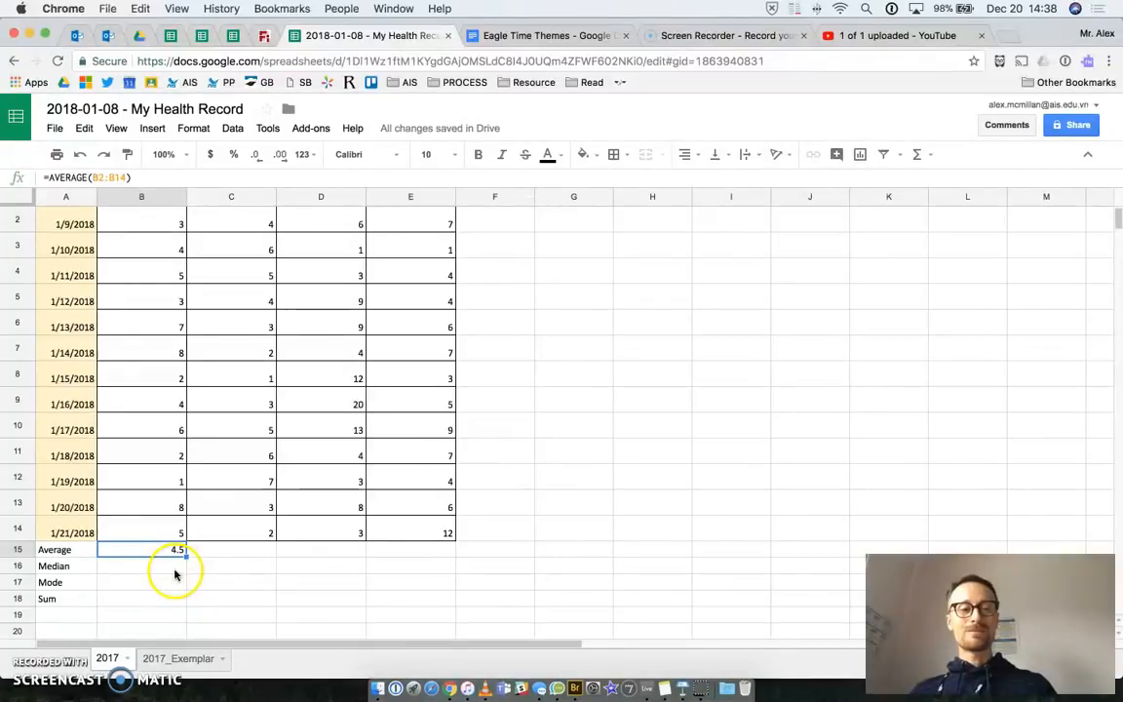
# - Start a formula in B16 that references cell B9, and clear the entry
pyautogui.click(174, 575)
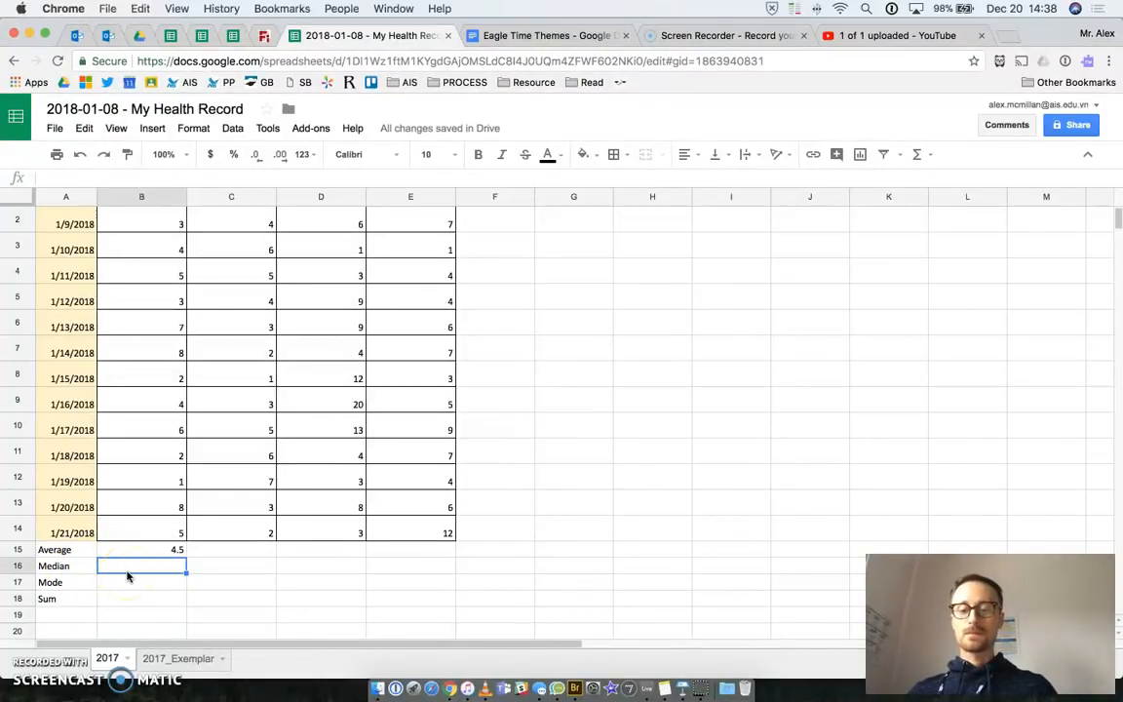
pyautogui.write('=')
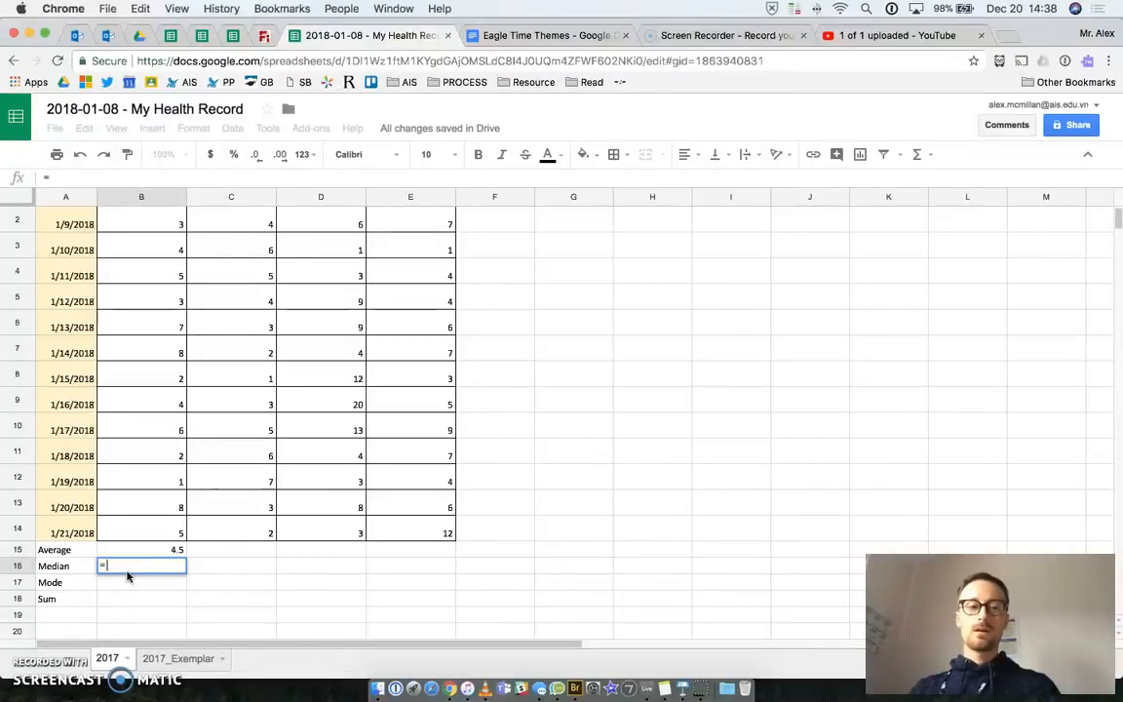
pyautogui.click(148, 413)
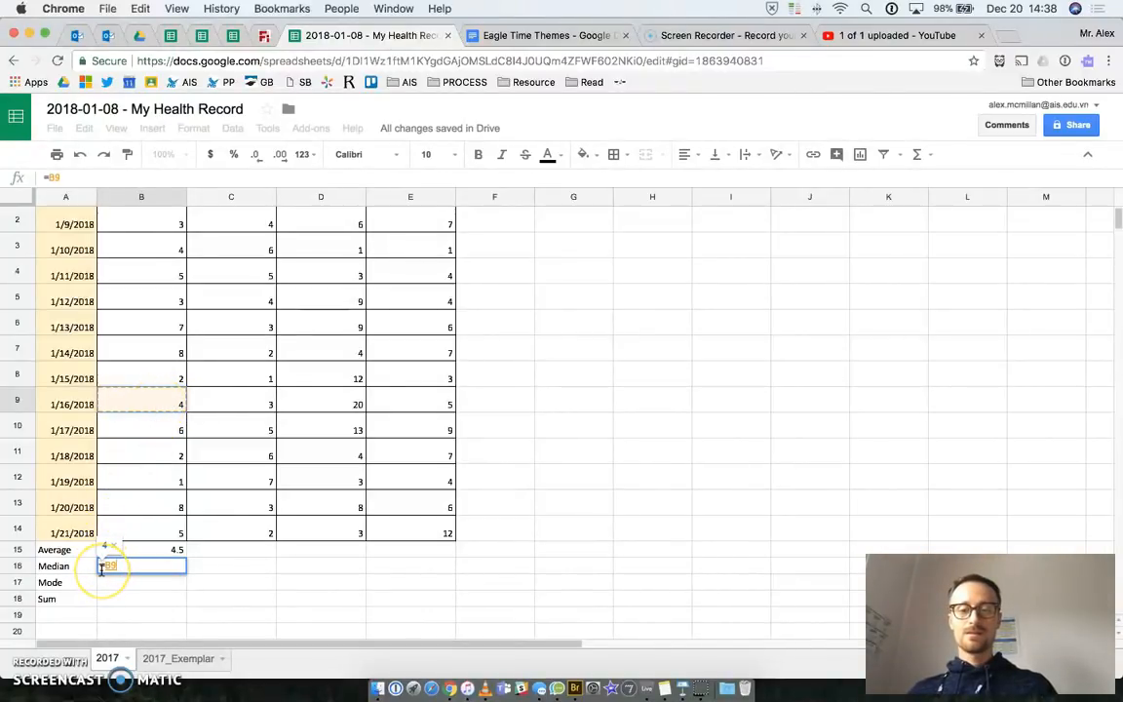
pyautogui.press('BackSpace')
pyautogui.press('BackSpace')
pyautogui.press('BackSpace')
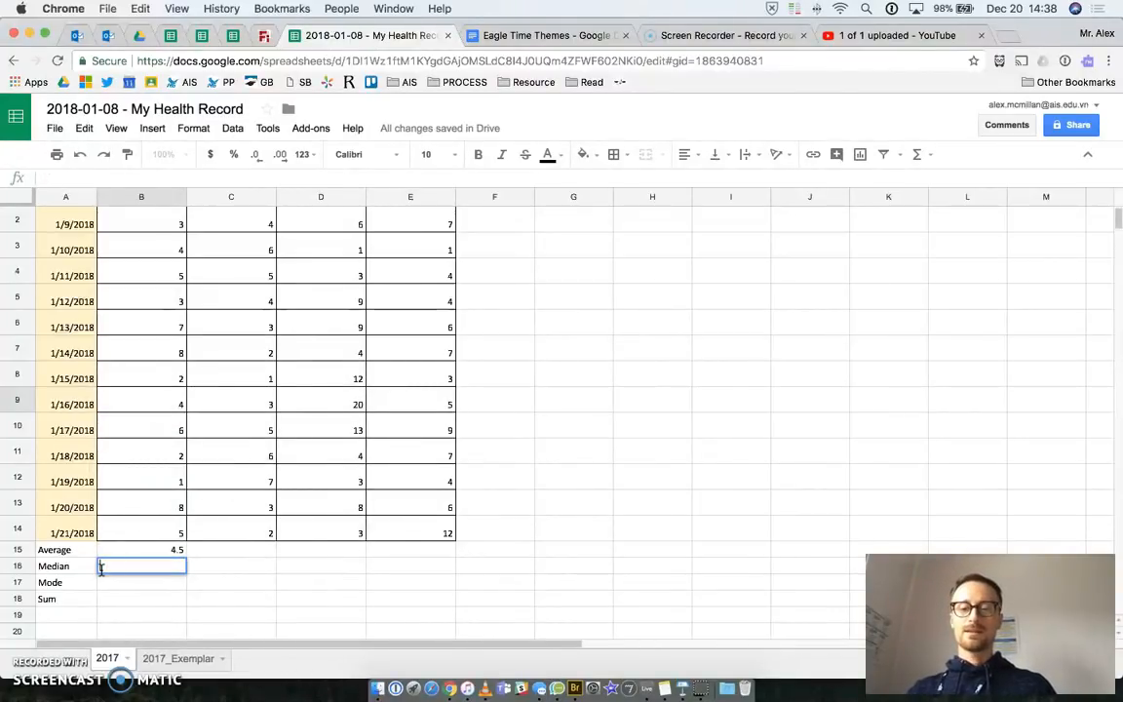
# - Enter the formula =d4-b6 in cell B16 to subtract one referenced cell from another
pyautogui.write('=')
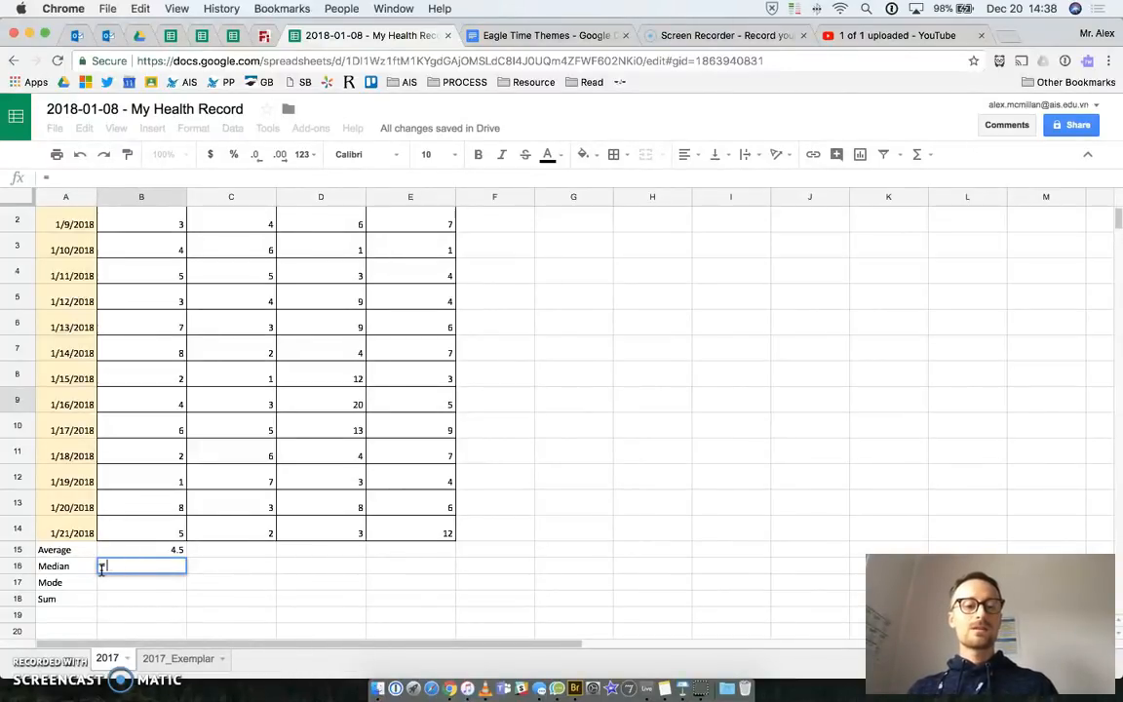
pyautogui.write('d4')
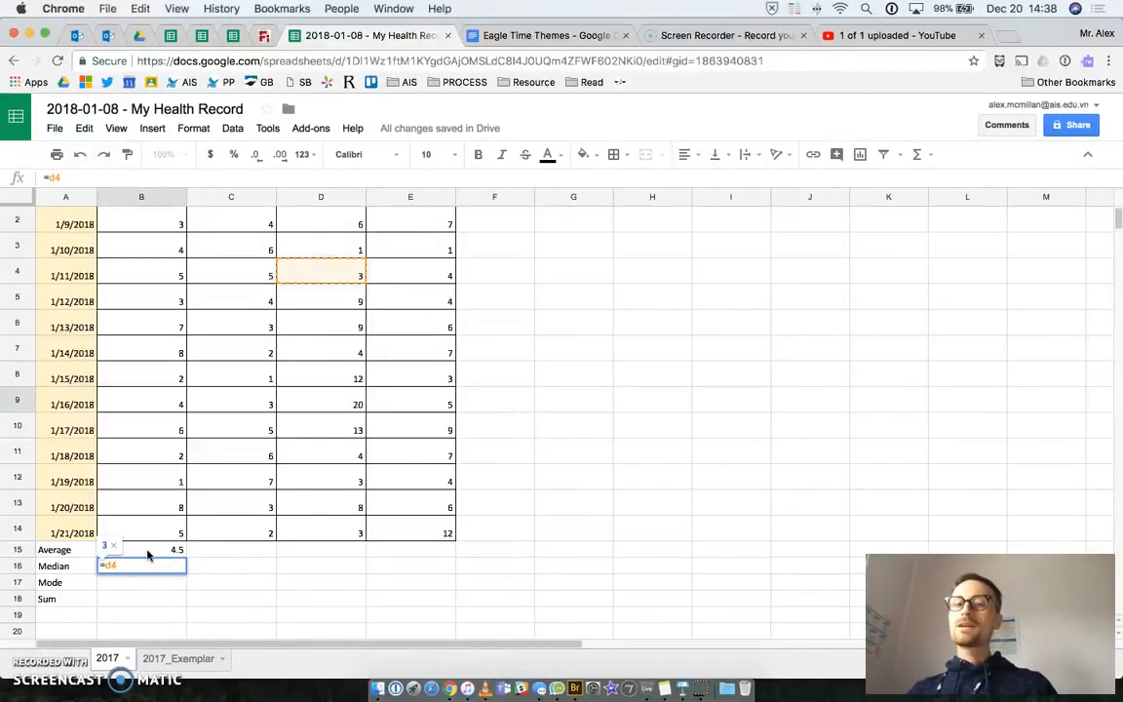
pyautogui.write('-')
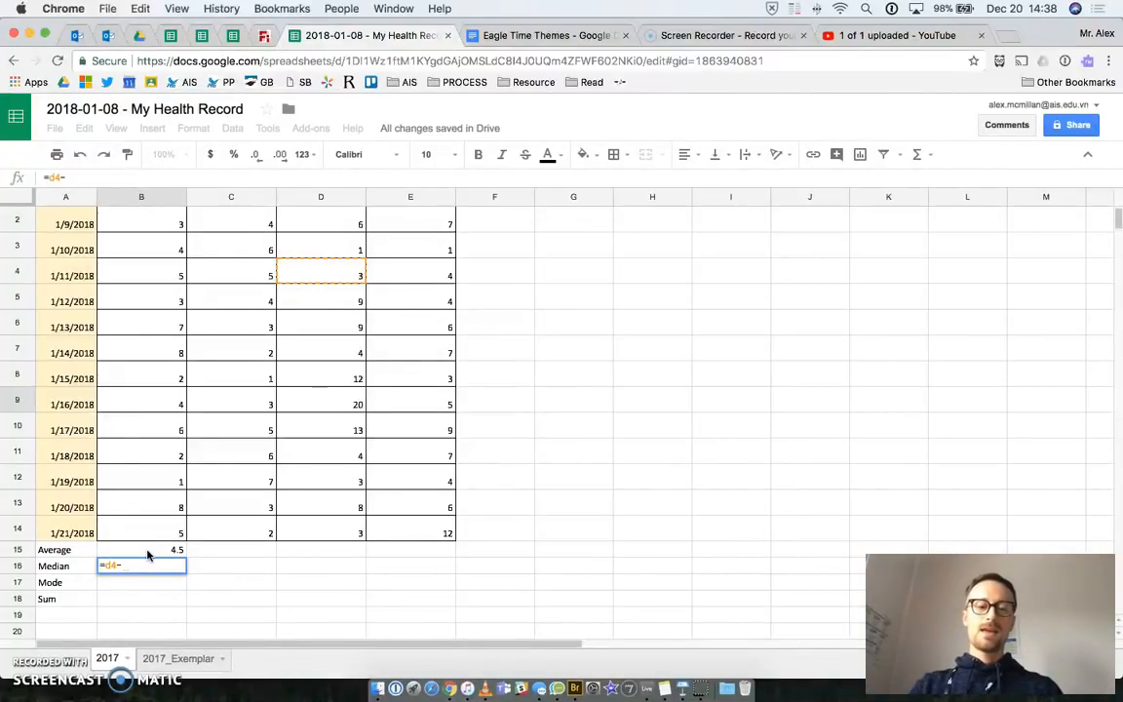
pyautogui.write('a6')
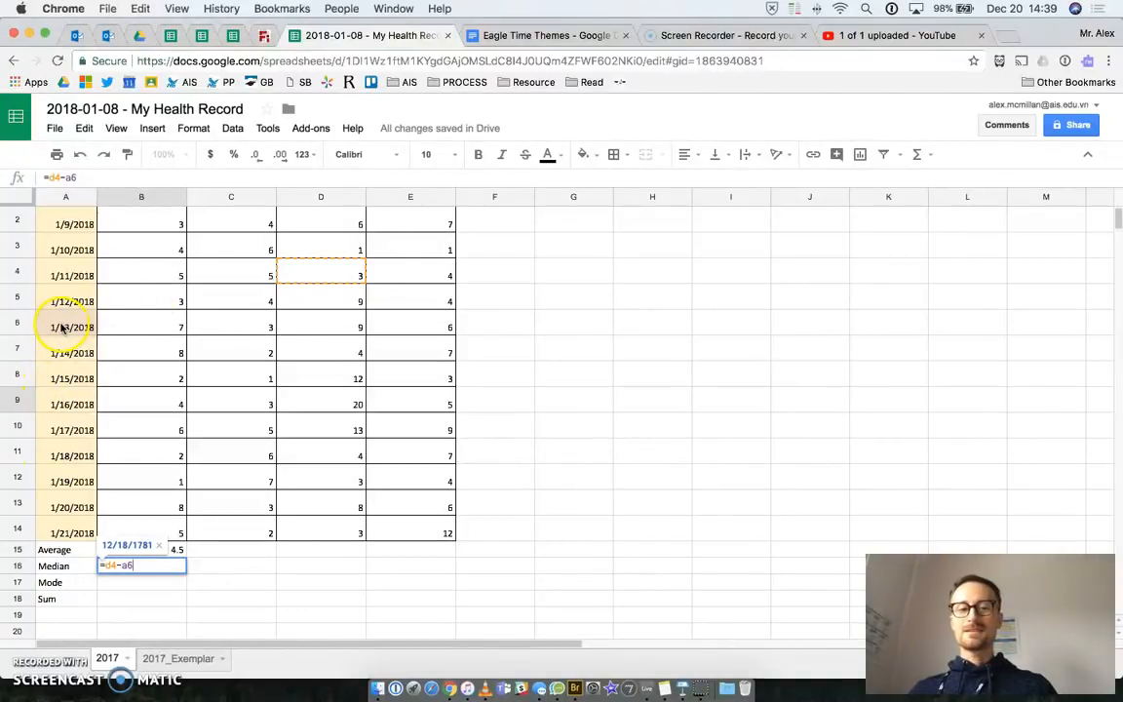
pyautogui.click(124, 566)
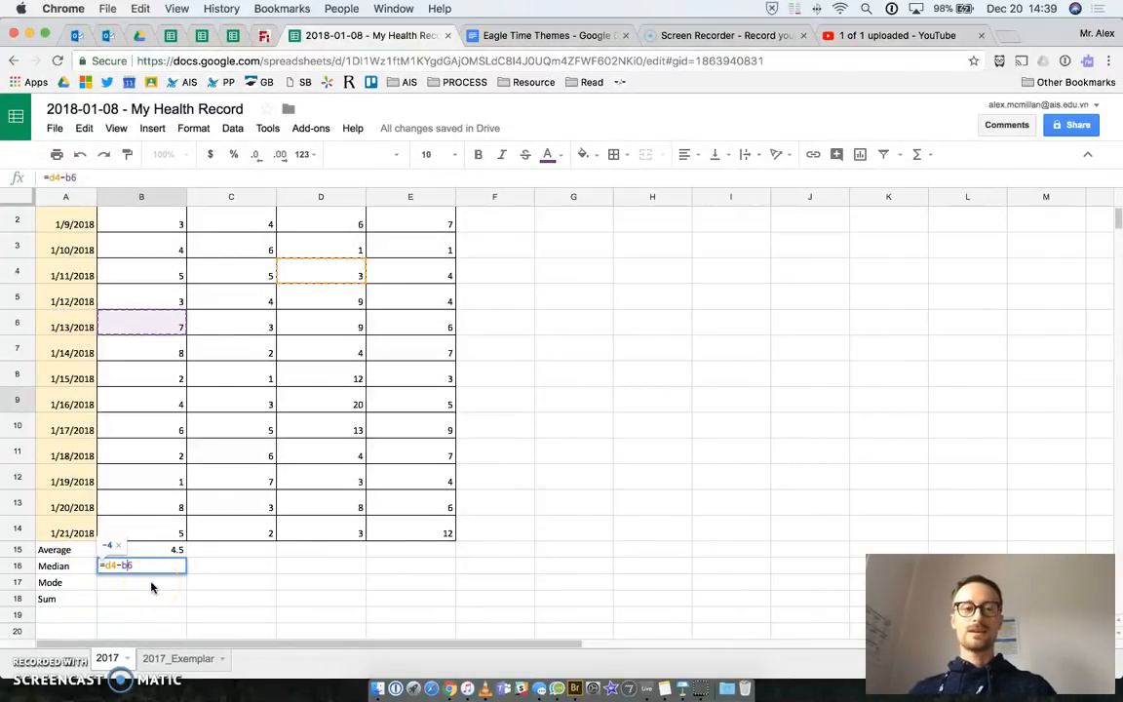
pyautogui.press('Return')
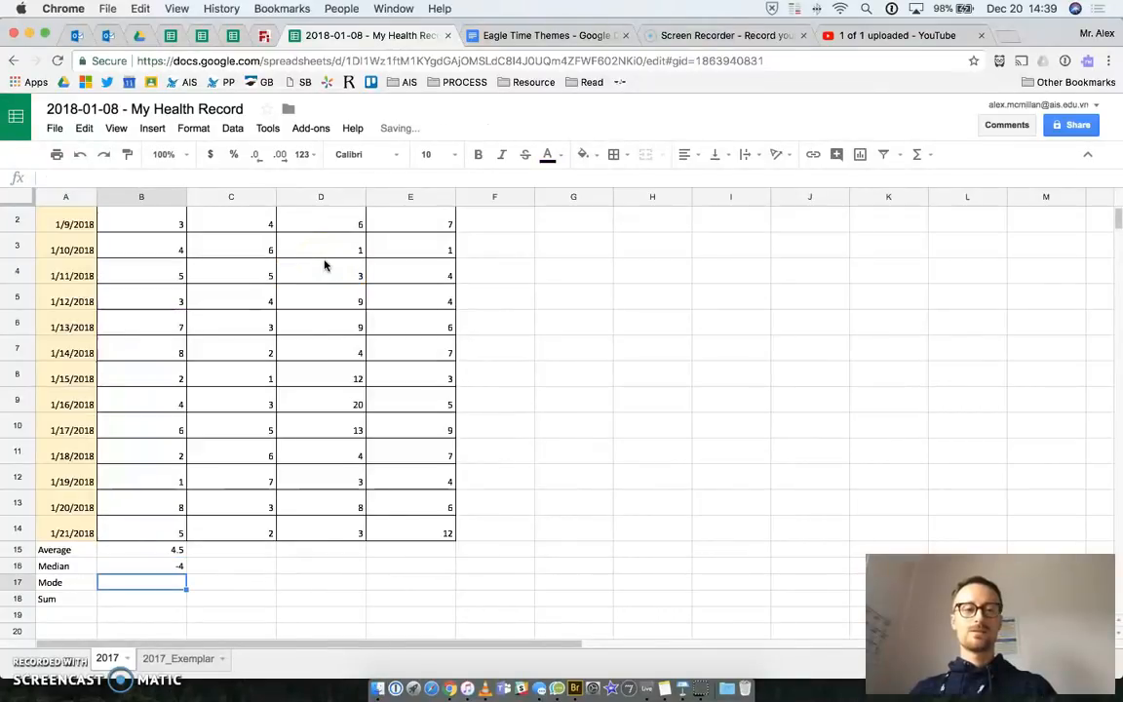
# - Change the formula in B16 to =D4-a6 so it references the date column, and clear the cell
pyautogui.click(176, 567)
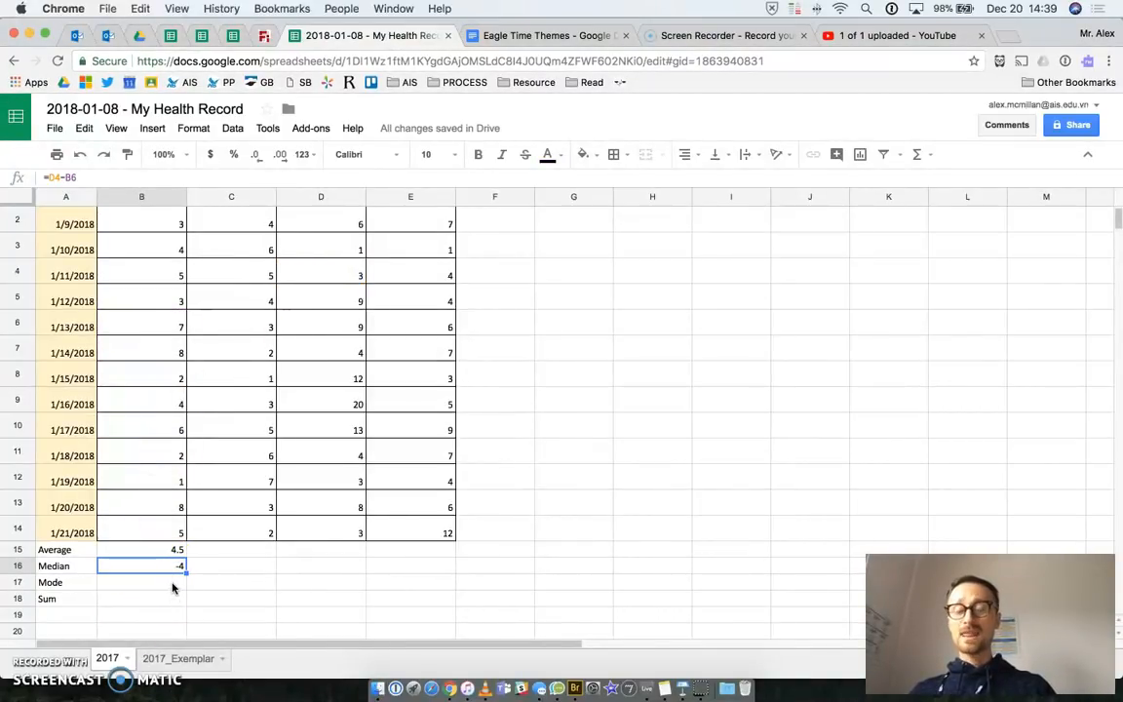
pyautogui.doubleClick(175, 567)
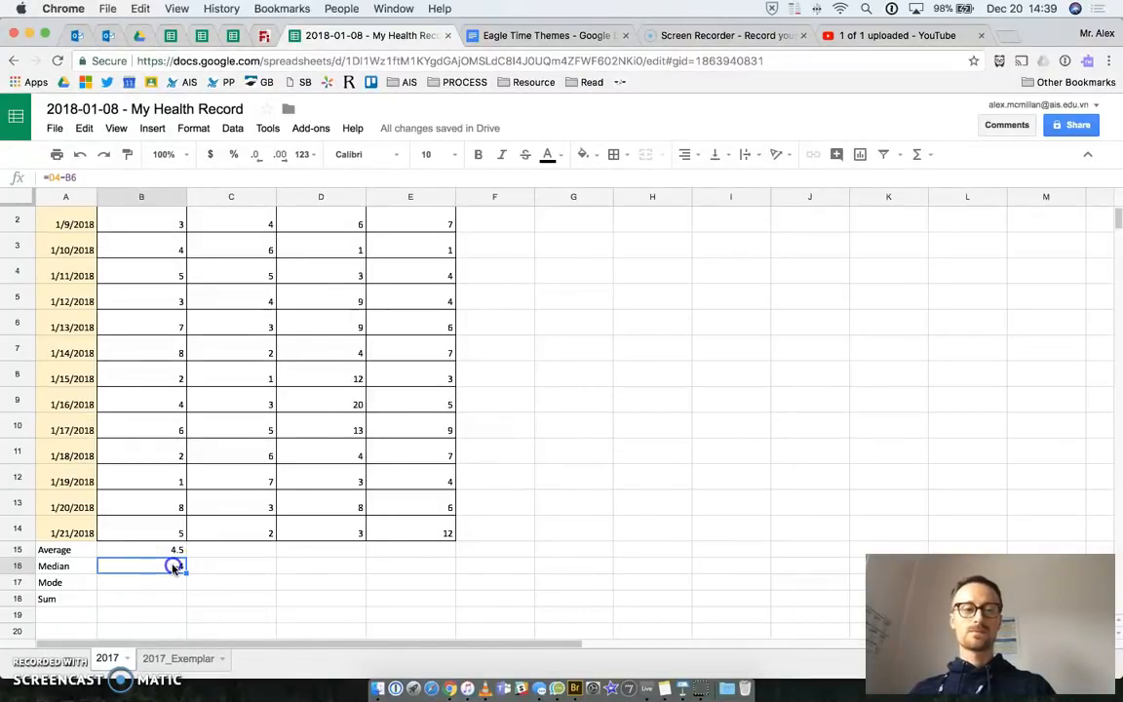
pyautogui.click(123, 565)
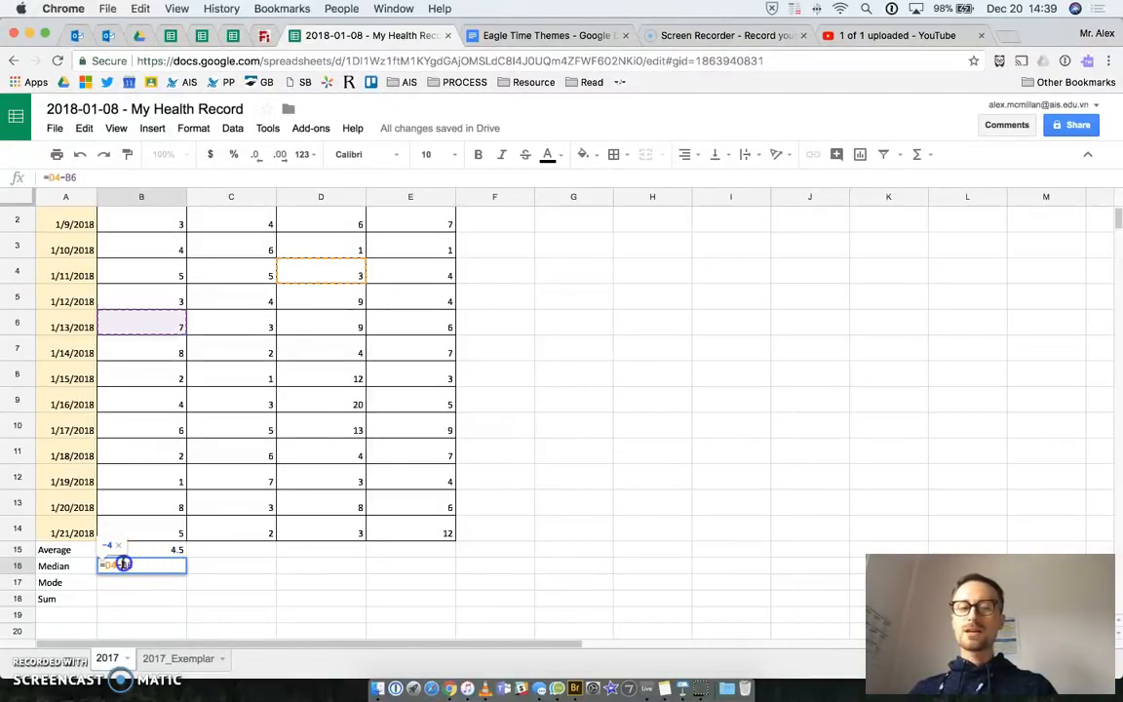
pyautogui.press('BackSpace')
pyautogui.press('BackSpace')
pyautogui.write('a6')
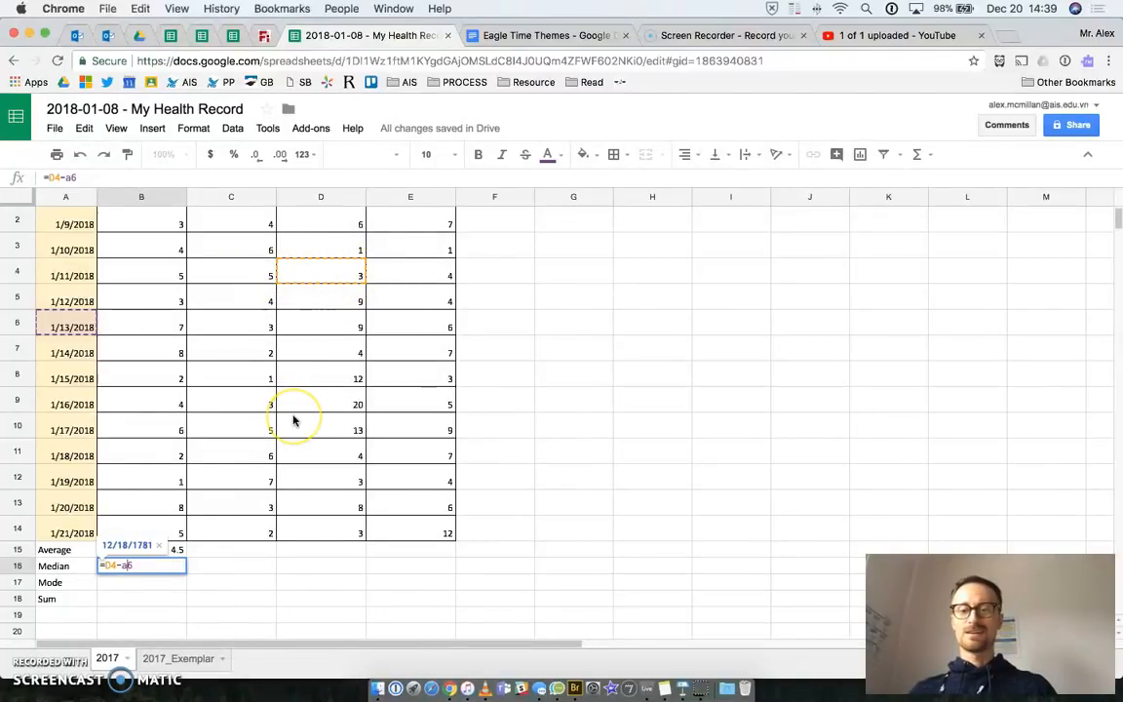
pyautogui.press('Return')
pyautogui.click(143, 567)
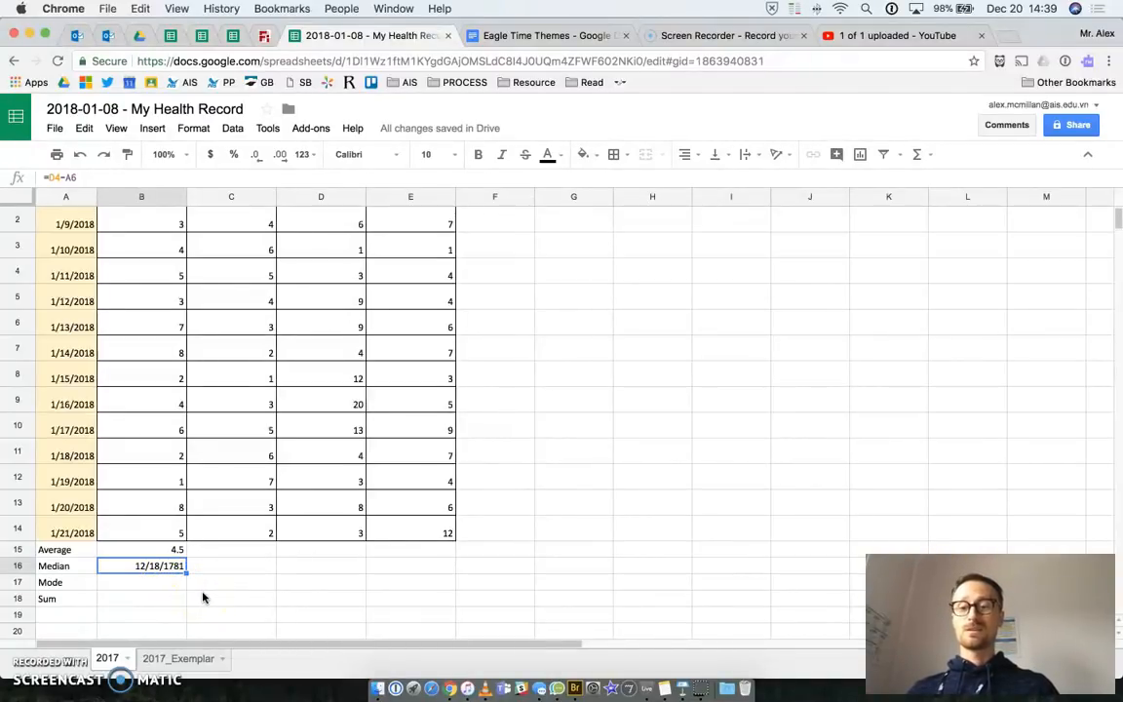
pyautogui.press('Delete')
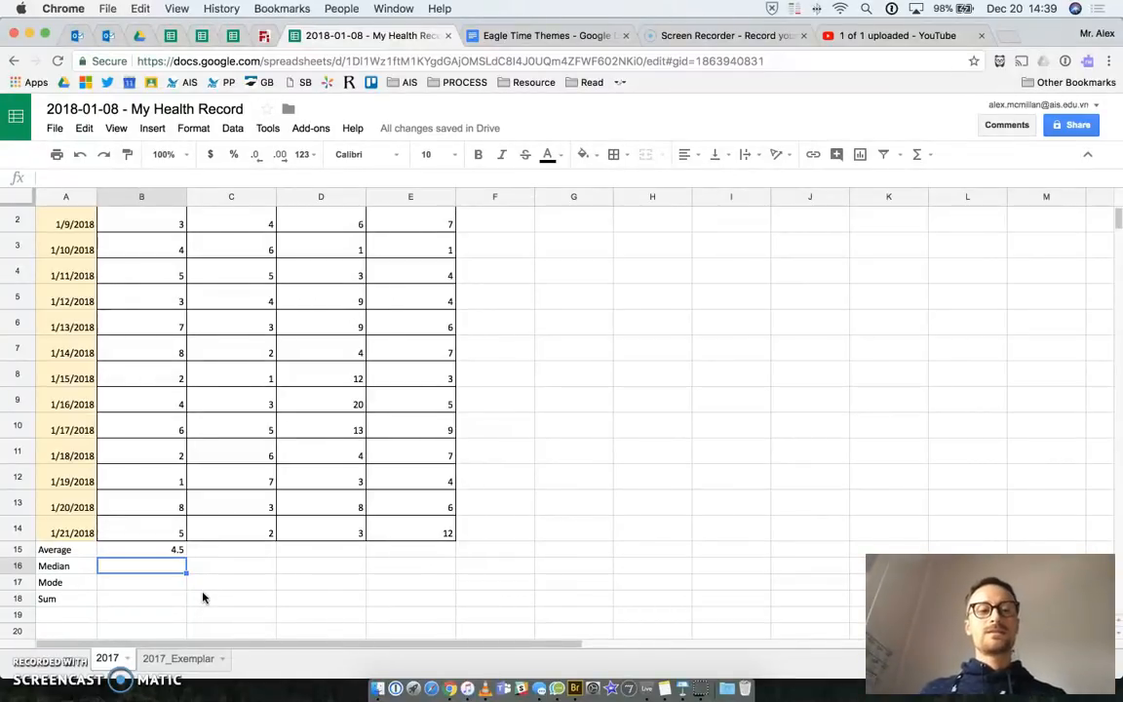
# - Sum the whole workout data range in cell B18 with the formula =sum(B2:E14)
pyautogui.press('Down')
pyautogui.press('Down')
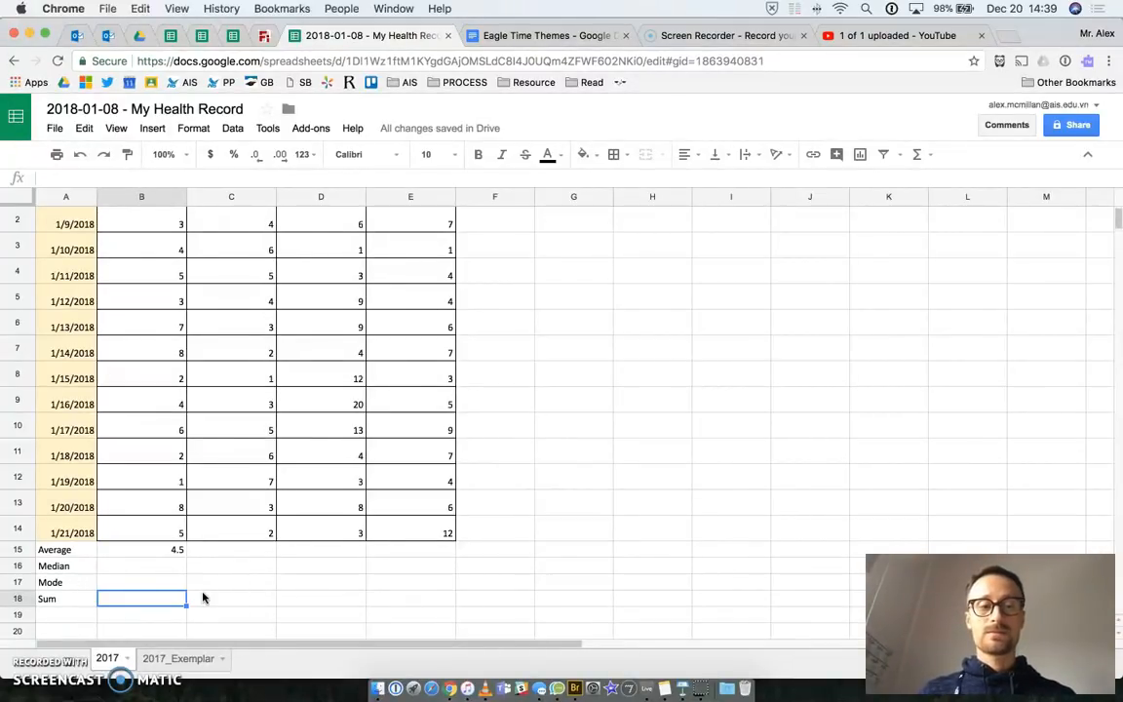
pyautogui.write('=')
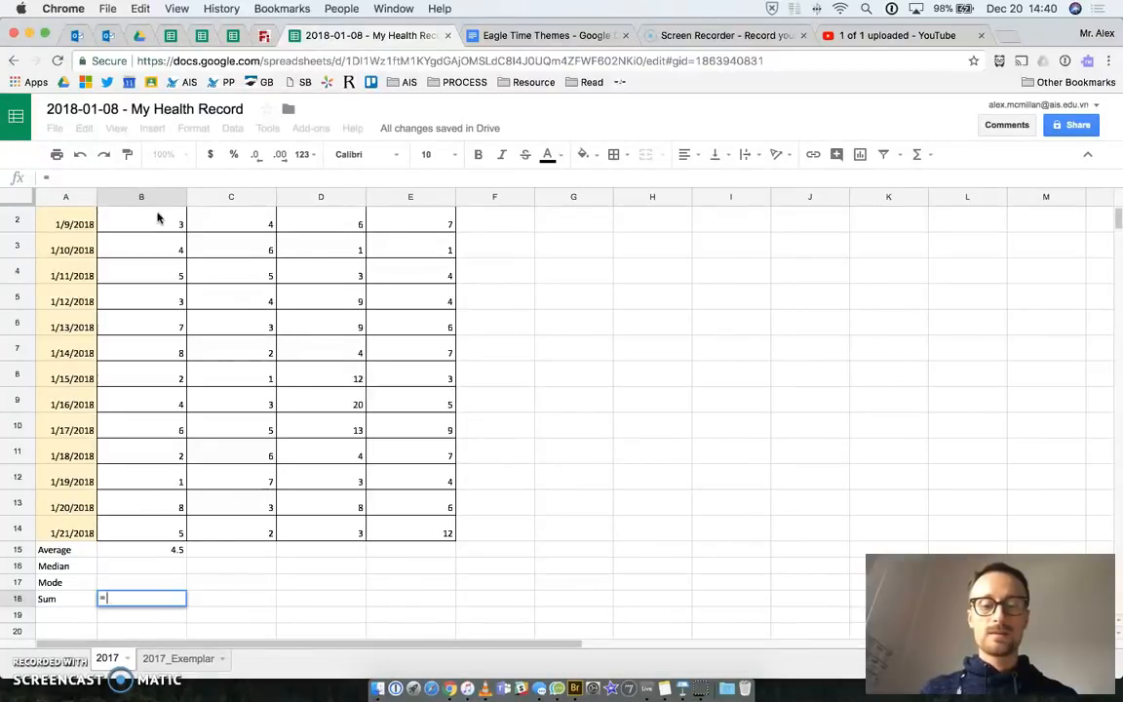
pyautogui.write('sum')
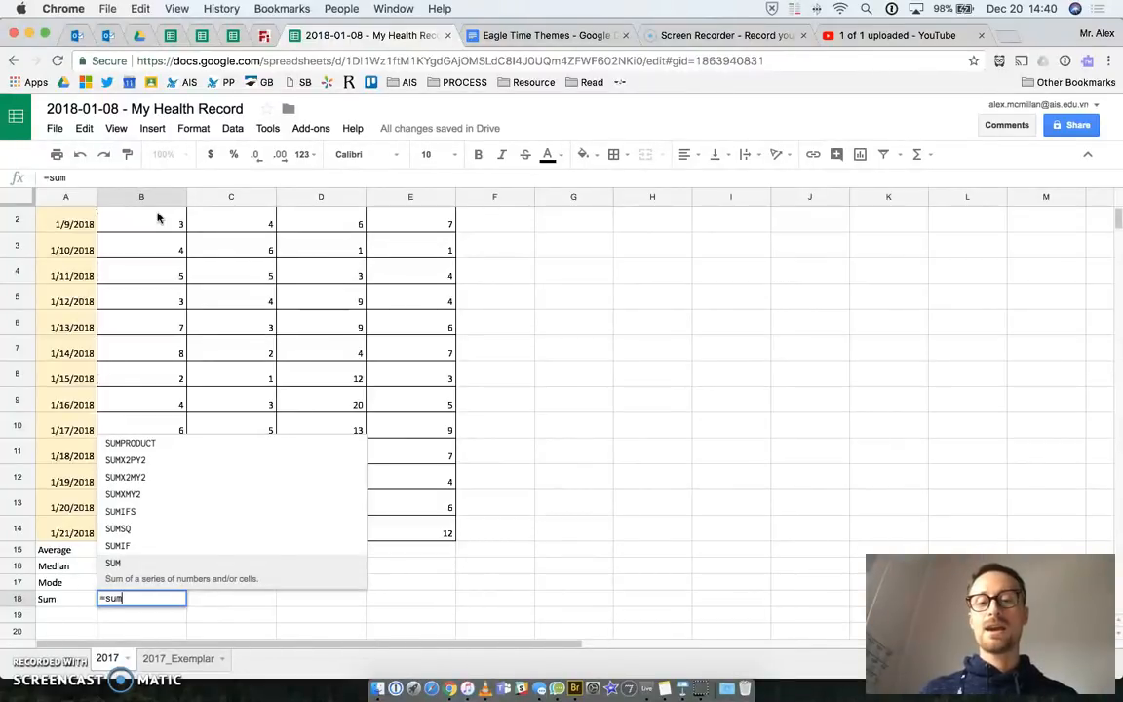
pyautogui.write('(')
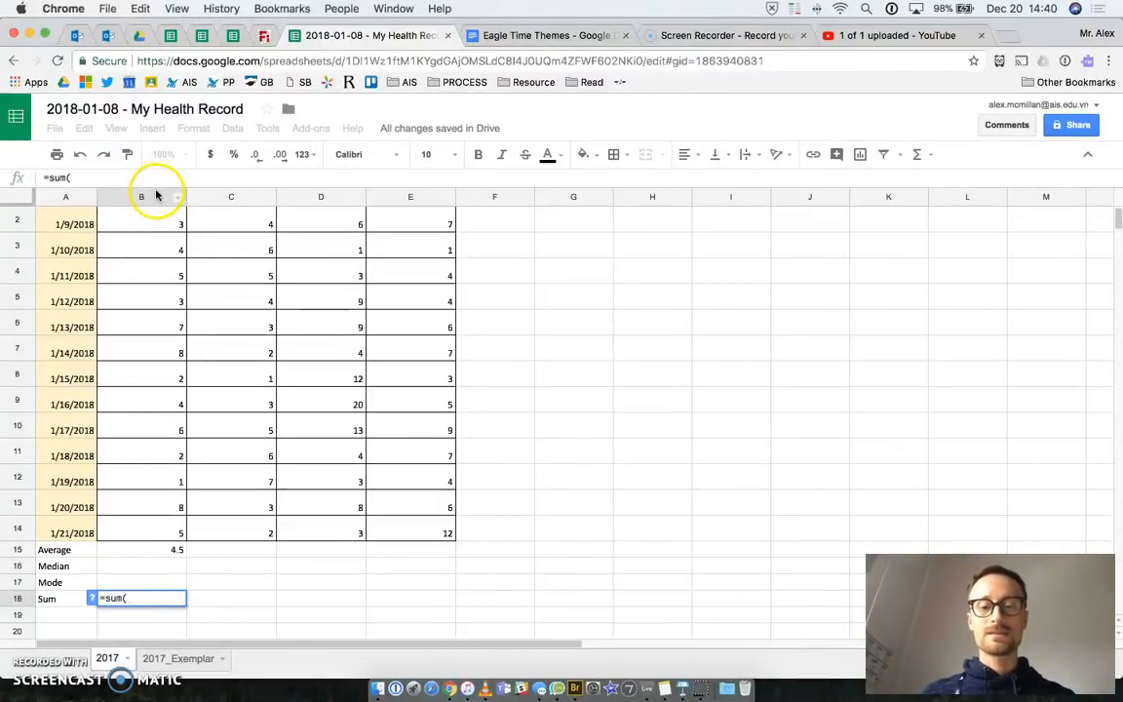
pyautogui.moveTo(151, 227); pyautogui.dragTo(430, 525)
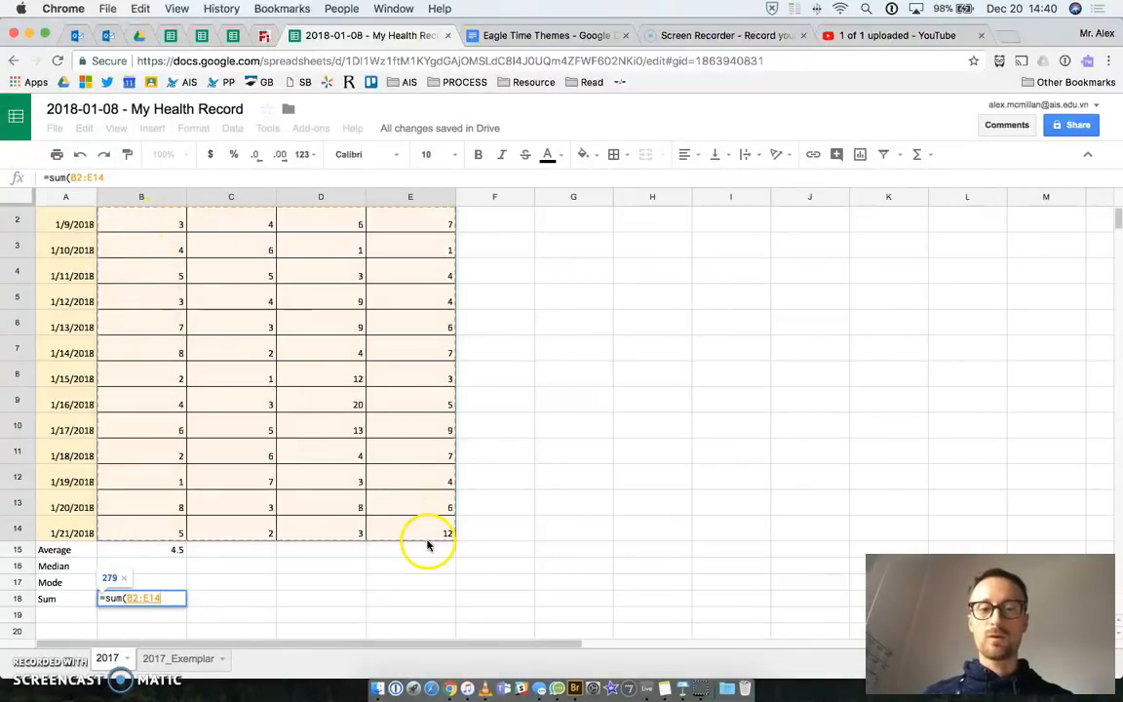
pyautogui.write(')')
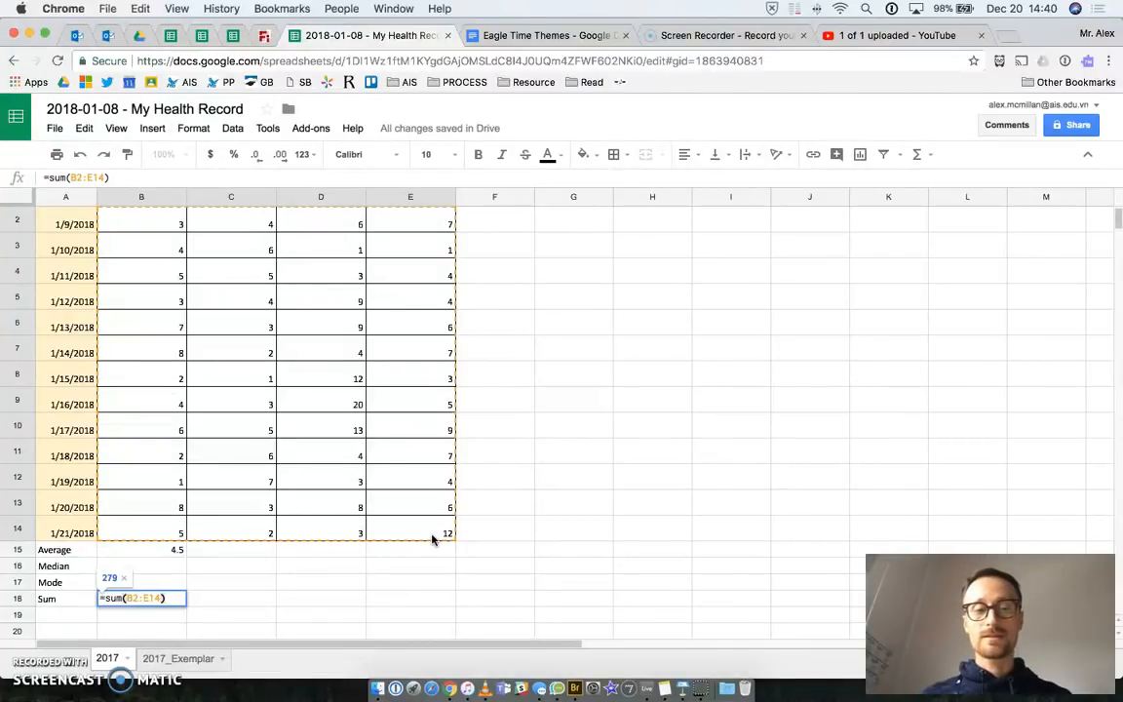
pyautogui.press('Return')
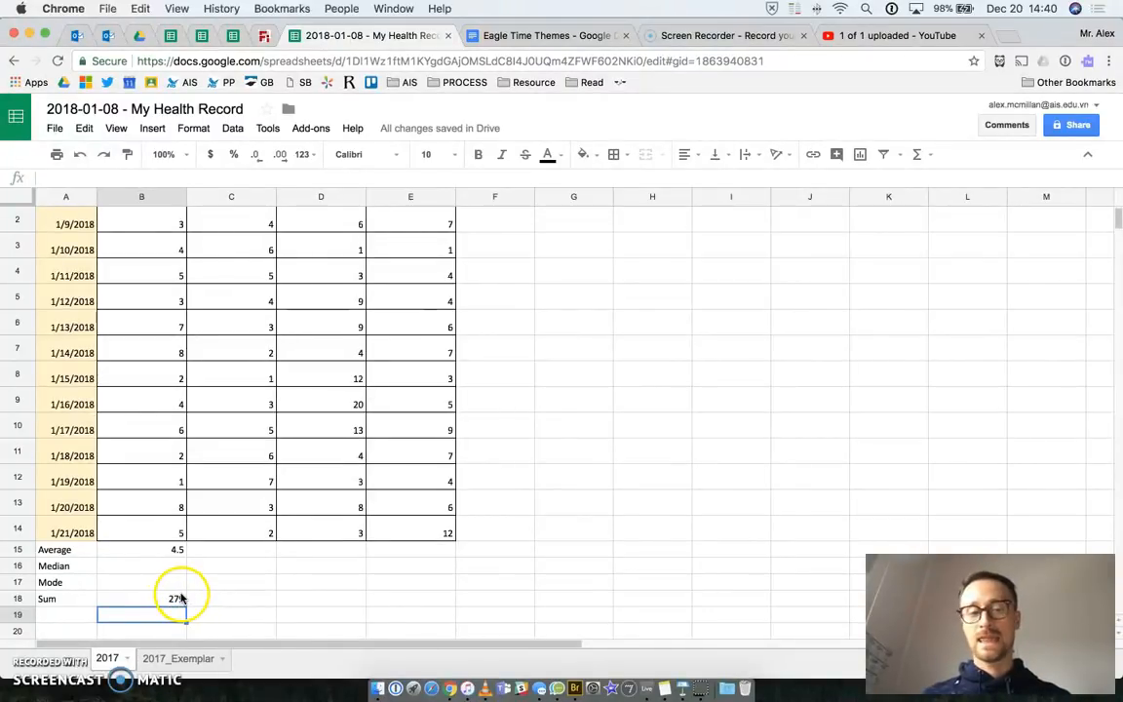
# - Re-enter the sum formula in B18 without its closing bracket, and clear the formula from the cell
pyautogui.doubleClick(176, 599)
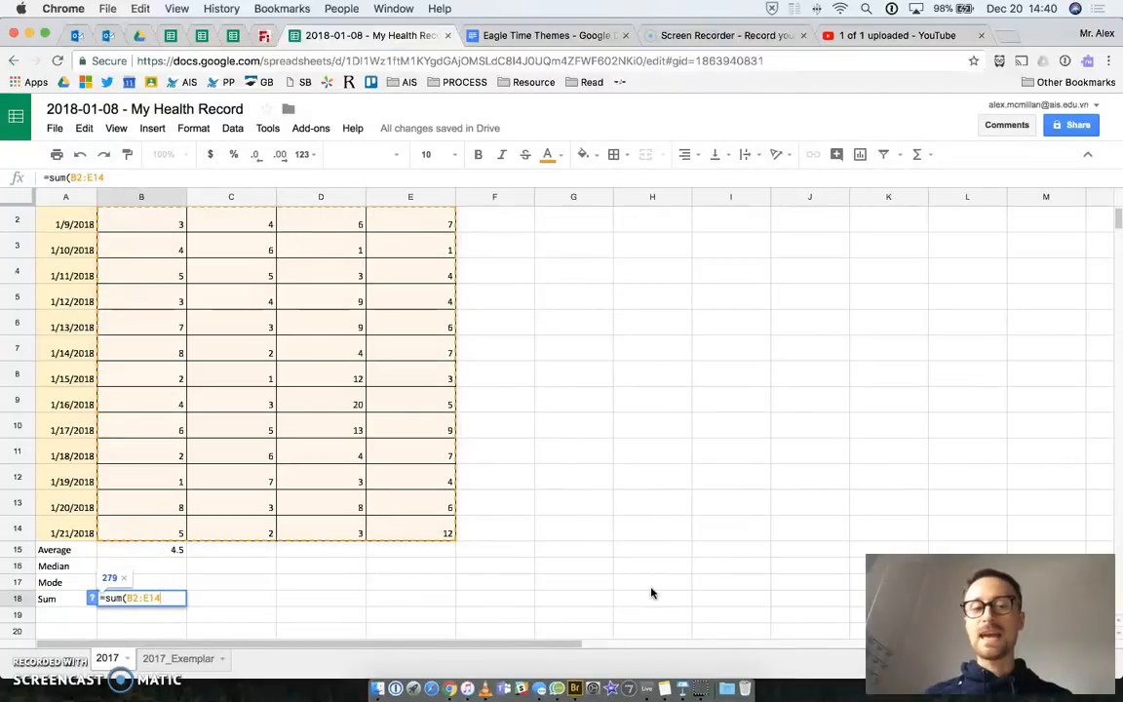
pyautogui.press('Return')
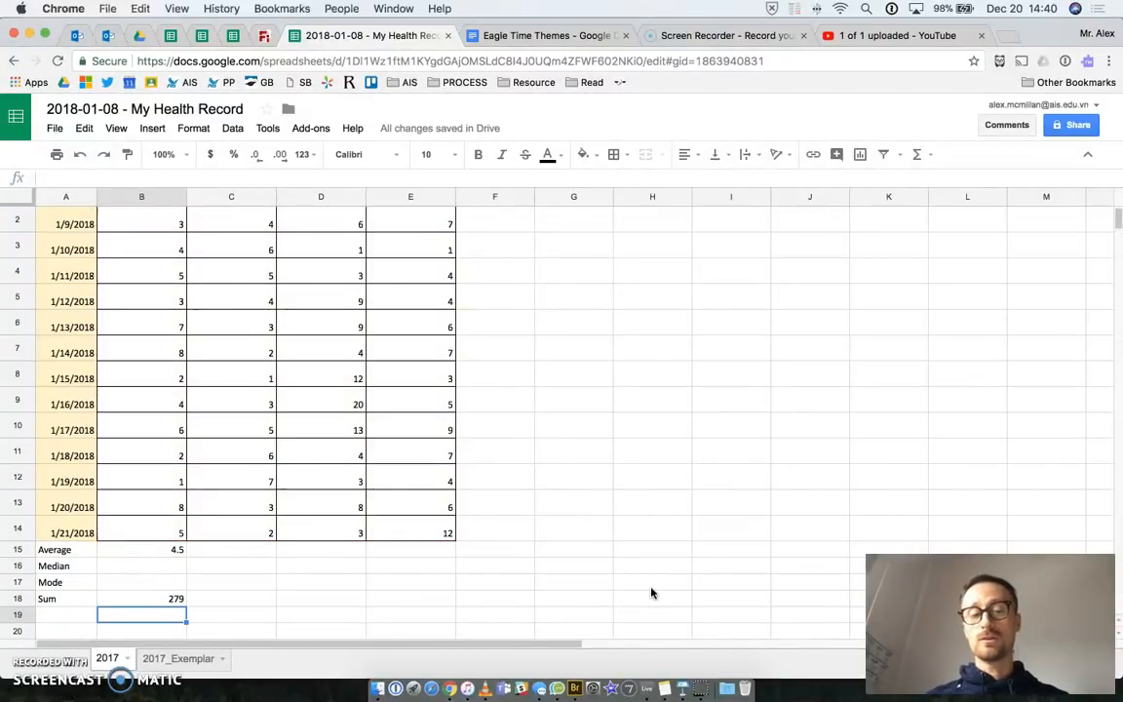
pyautogui.click(121, 599)
pyautogui.press('Return')
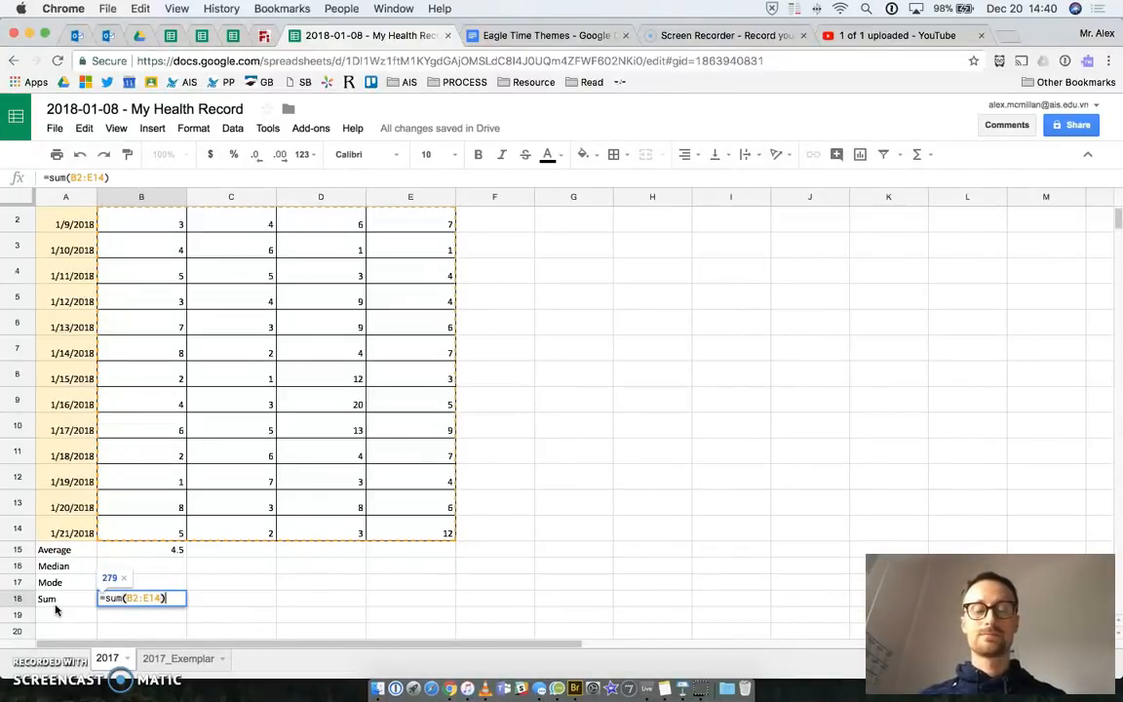
pyautogui.press('BackSpace')
pyautogui.press('BackSpace')
pyautogui.press('BackSpace')
pyautogui.press('BackSpace')
pyautogui.press('BackSpace')
pyautogui.press('BackSpace')
pyautogui.press('BackSpace')
pyautogui.press('BackSpace')
pyautogui.press('BackSpace')
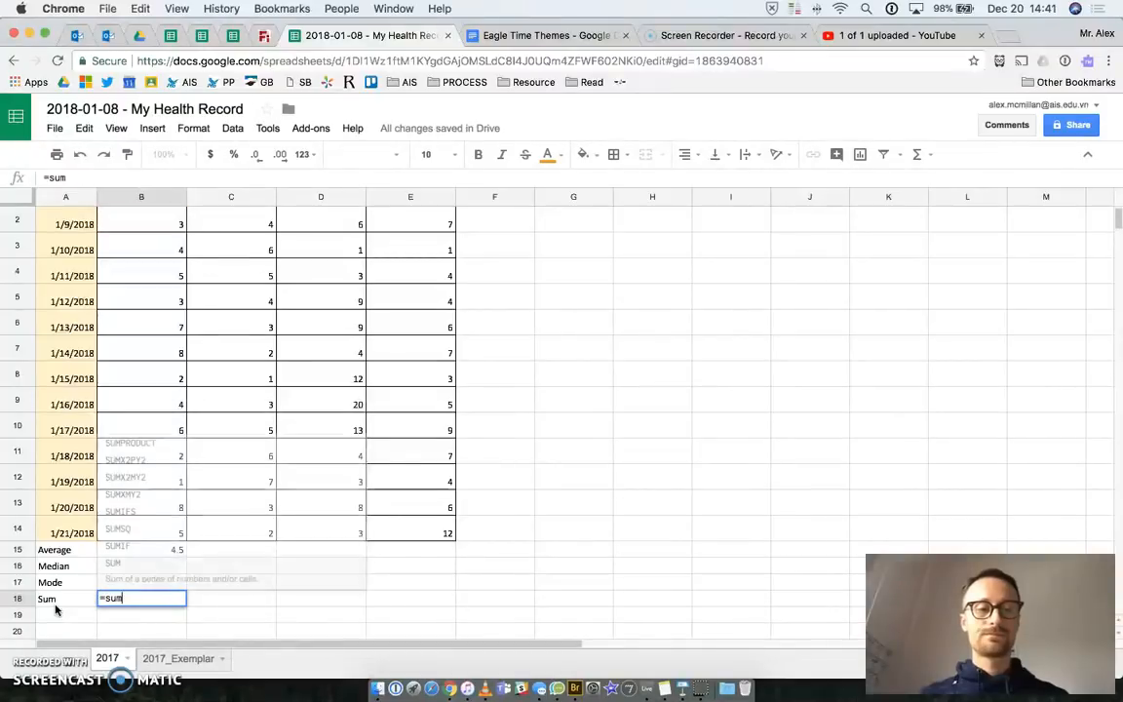
pyautogui.press('Escape')
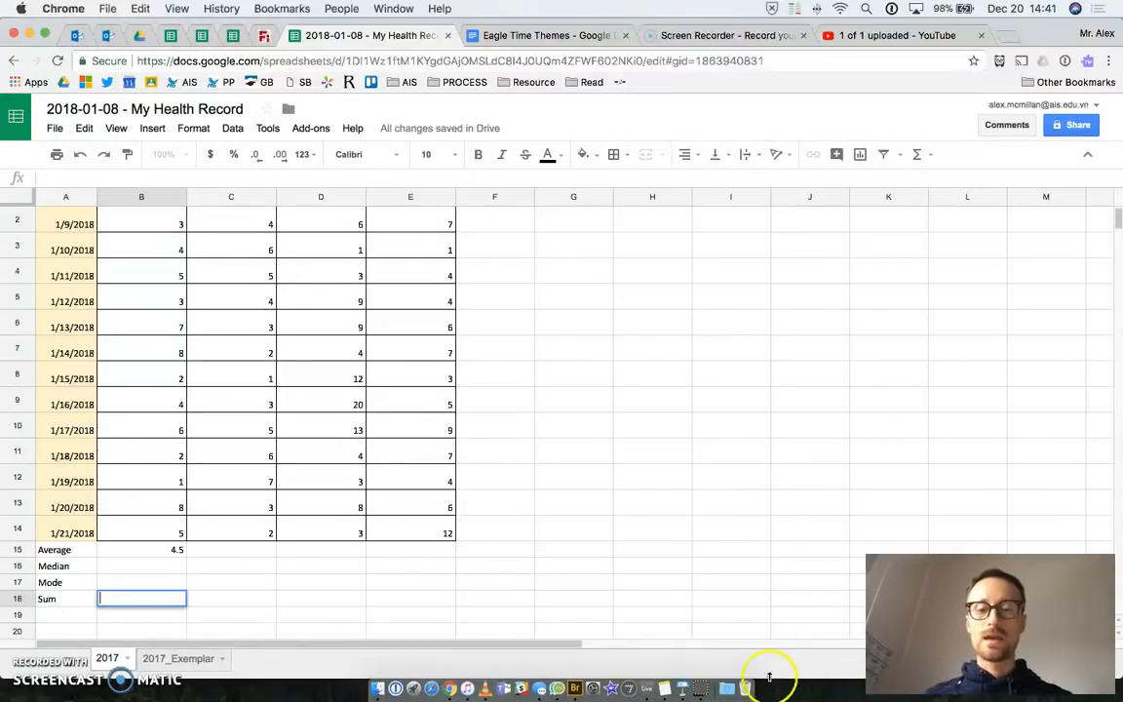
# - Switch to Keynote to check the formula topics slide, and return to the spreadsheet in Chrome
pyautogui.click(683, 690)
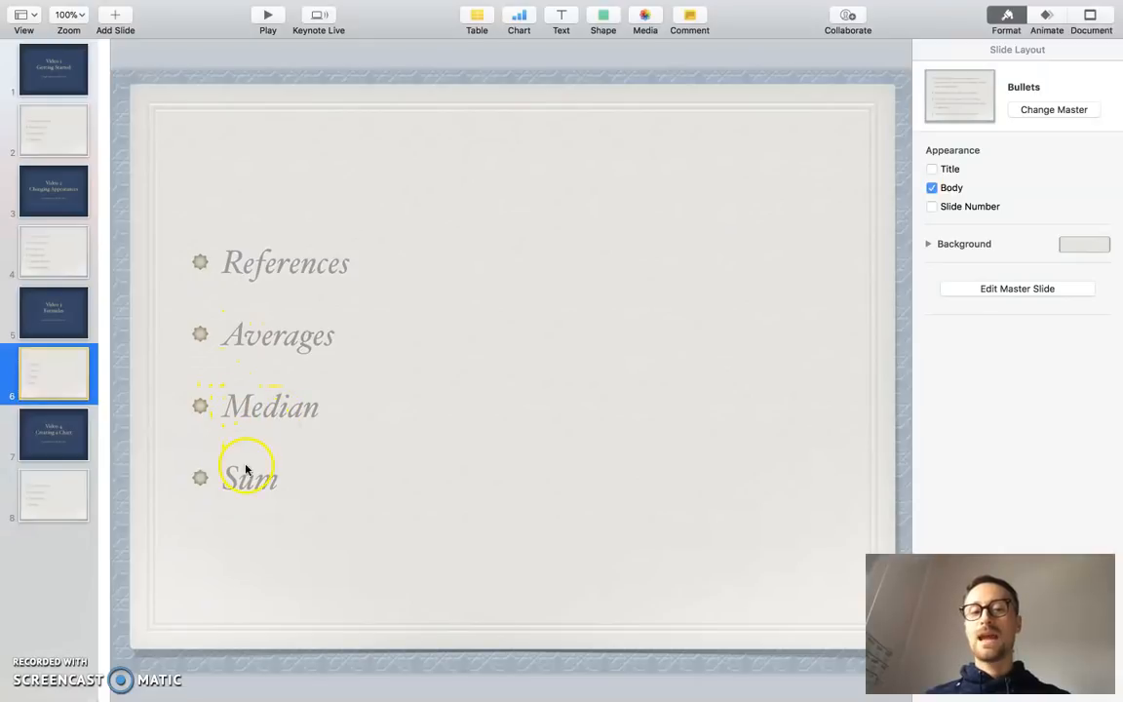
pyautogui.hotkey('ctrl', 'Right')
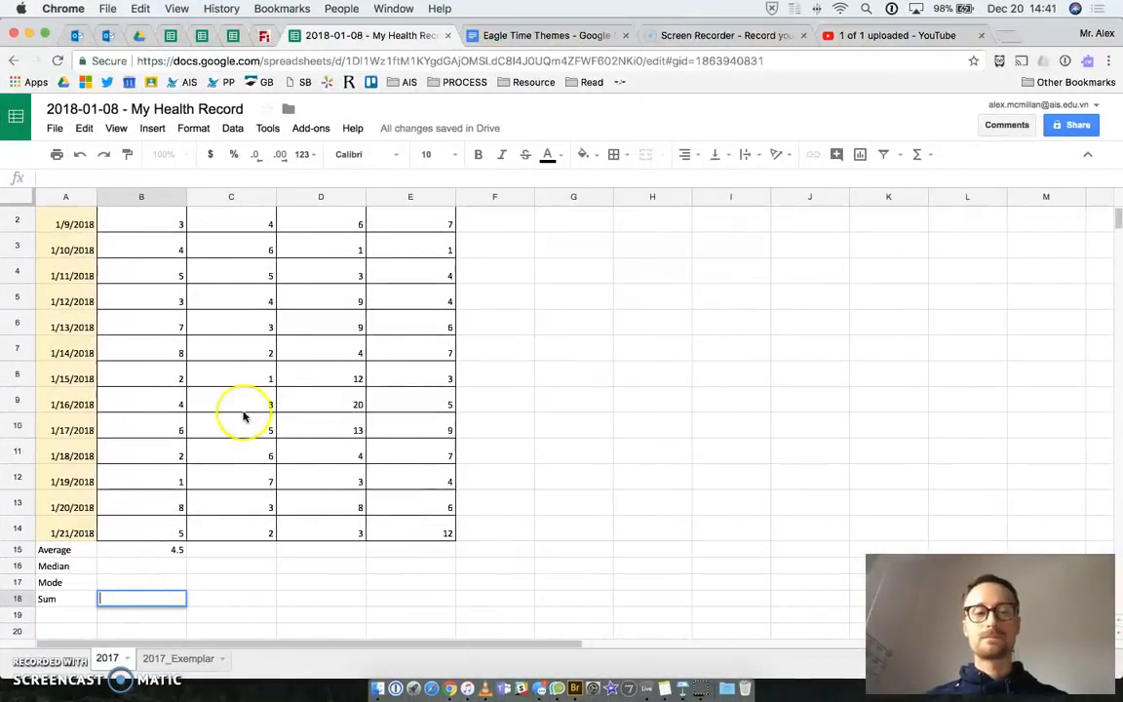
# - Calculate the median of column B in cell B16 with the formula =MEDIAN(B2:B14)
pyautogui.click(12, 566)
pyautogui.click(150, 566)
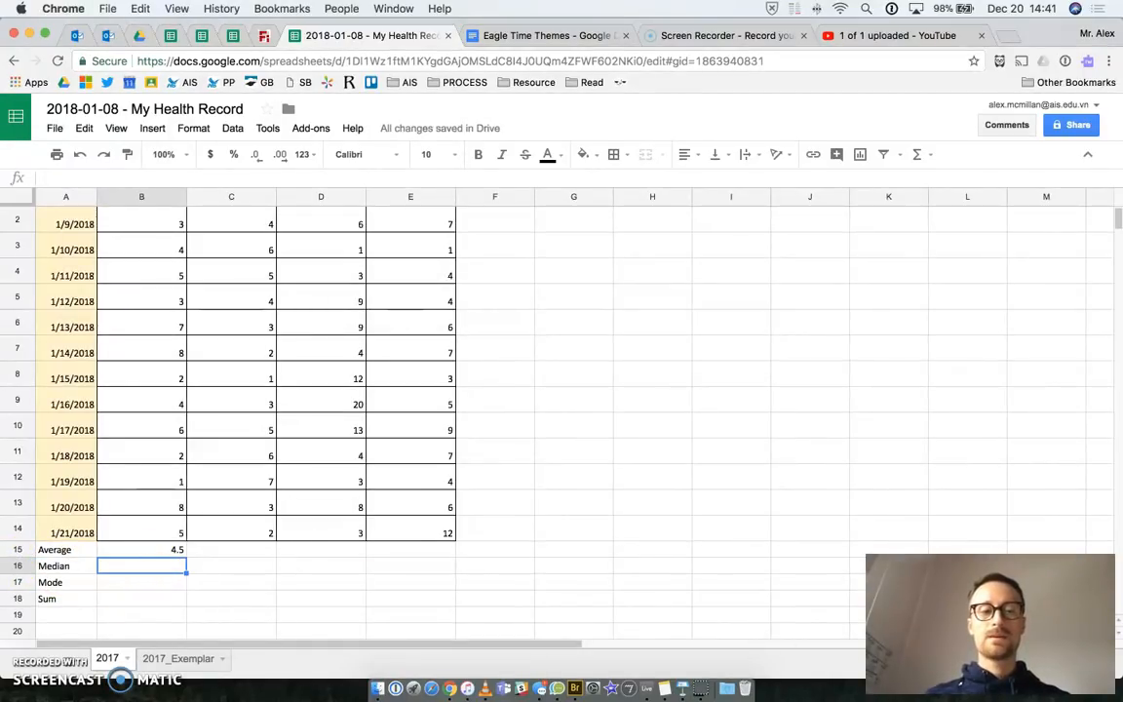
pyautogui.write('=med')
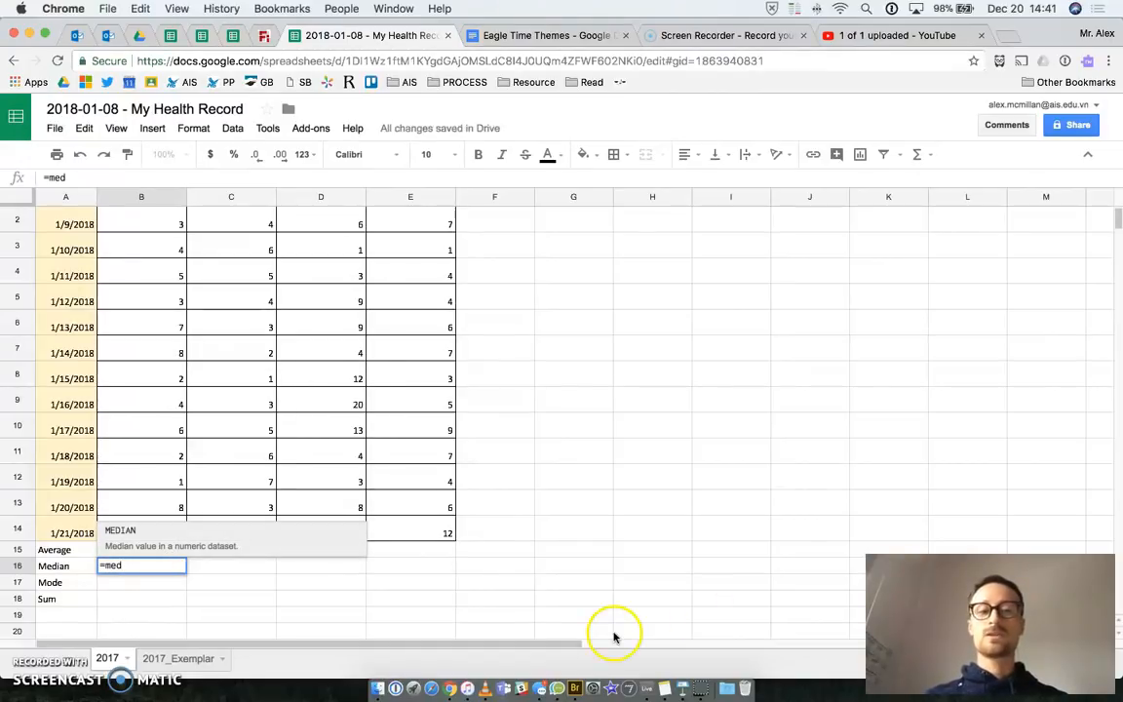
pyautogui.click(121, 534)
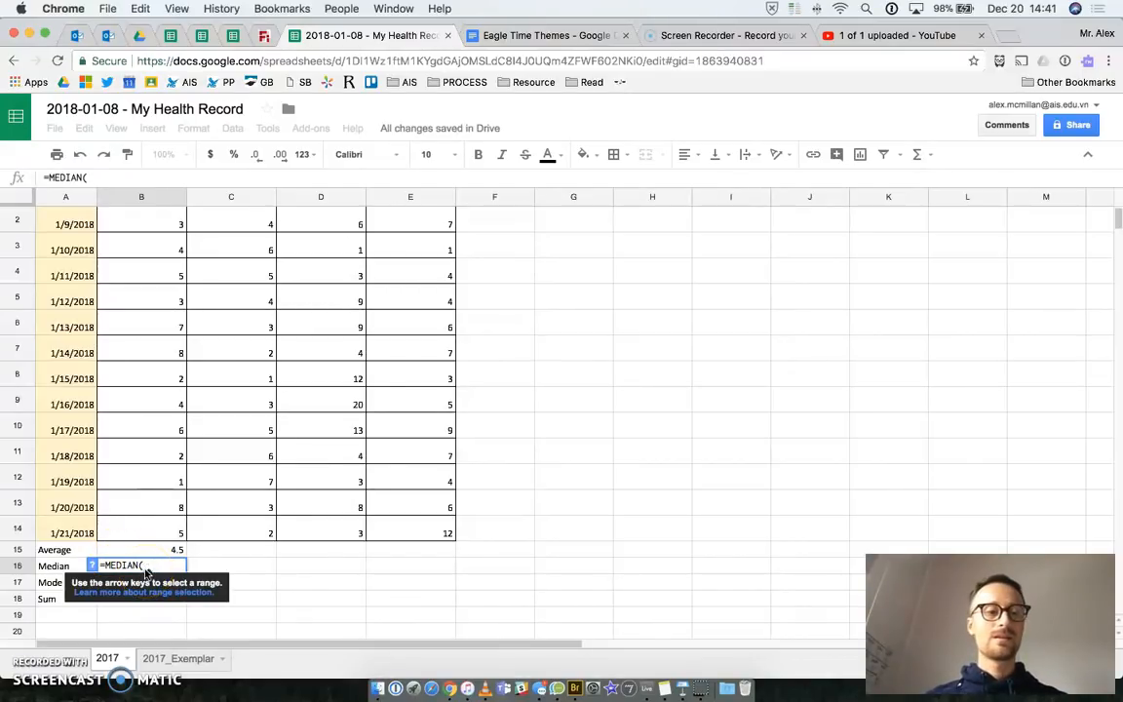
pyautogui.click(144, 225)
pyautogui.moveTo(145, 225); pyautogui.dragTo(125, 530)
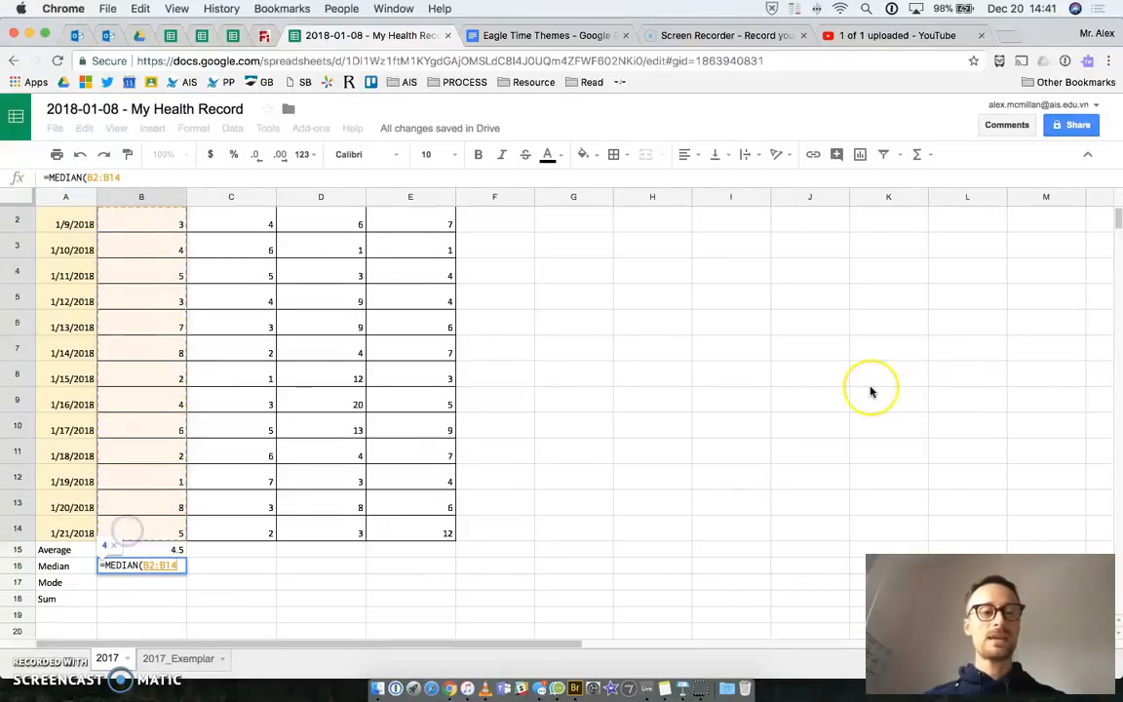
pyautogui.write(')')
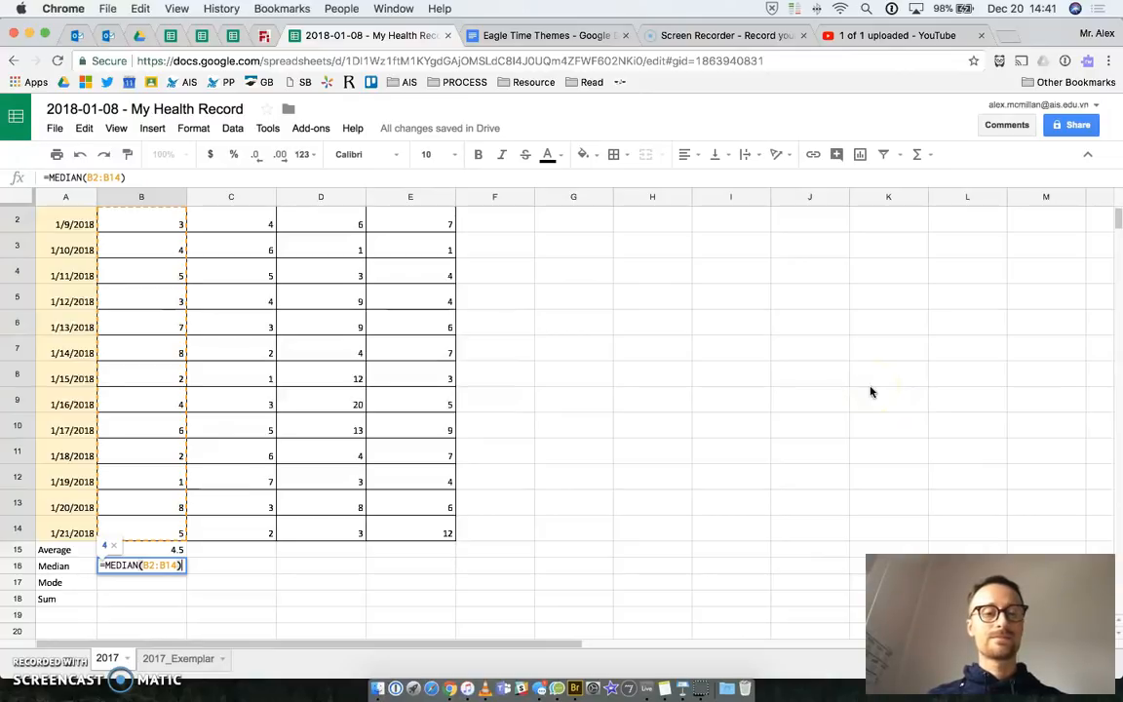
pyautogui.press('Return')
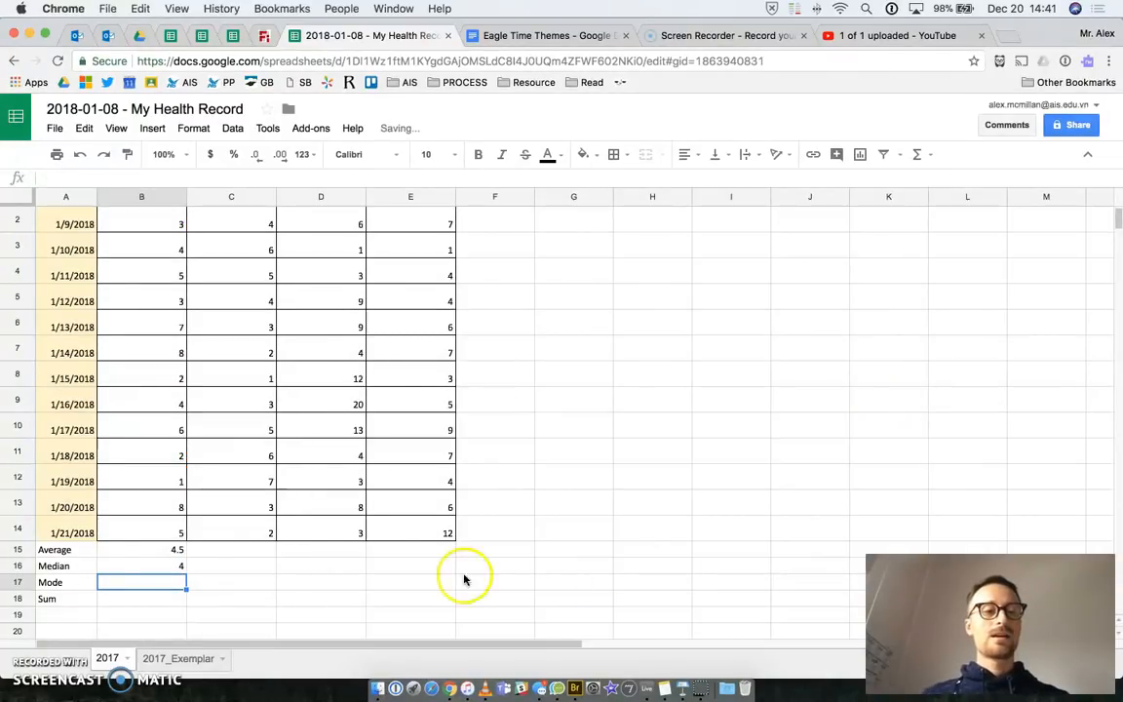
# - Sum column B's workout values in cell B18 with the formula =sum(B2:B14)
pyautogui.click(22, 566)
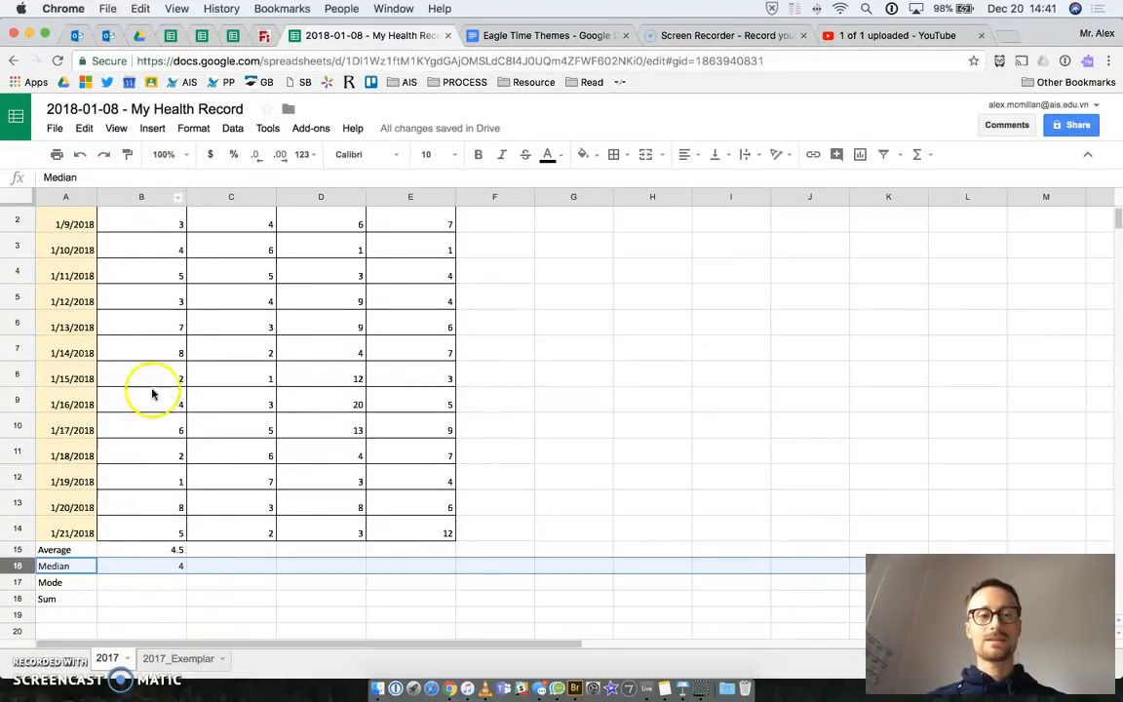
pyautogui.click(17, 598)
pyautogui.click(142, 599)
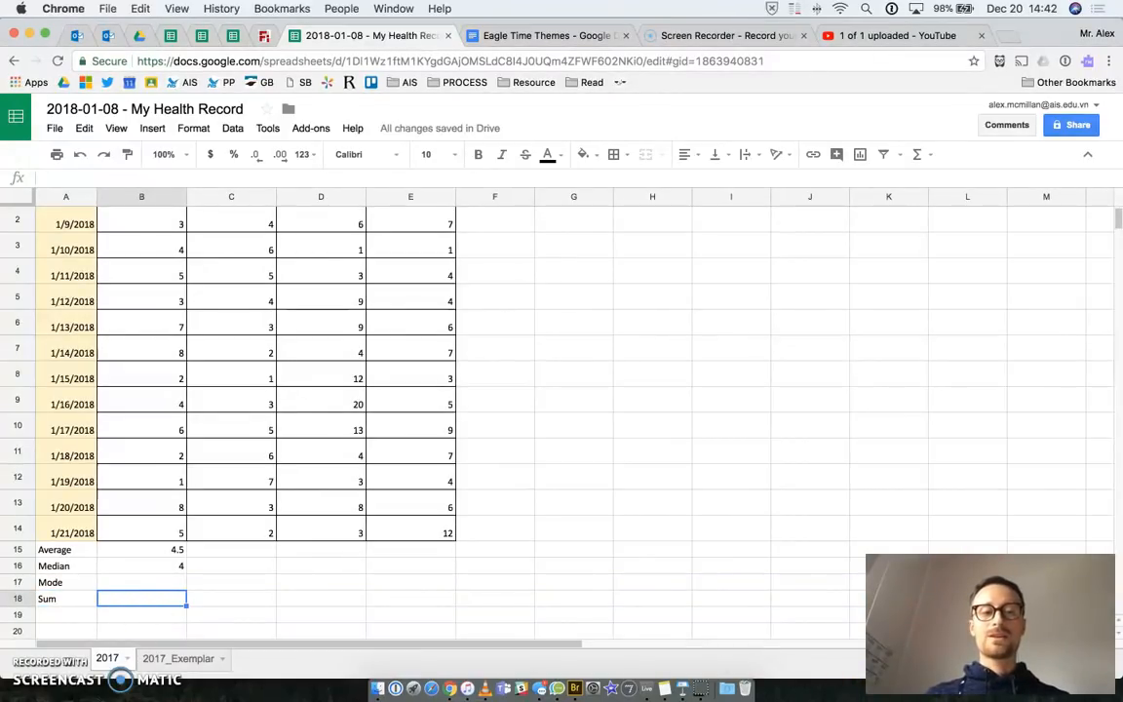
pyautogui.write('=')
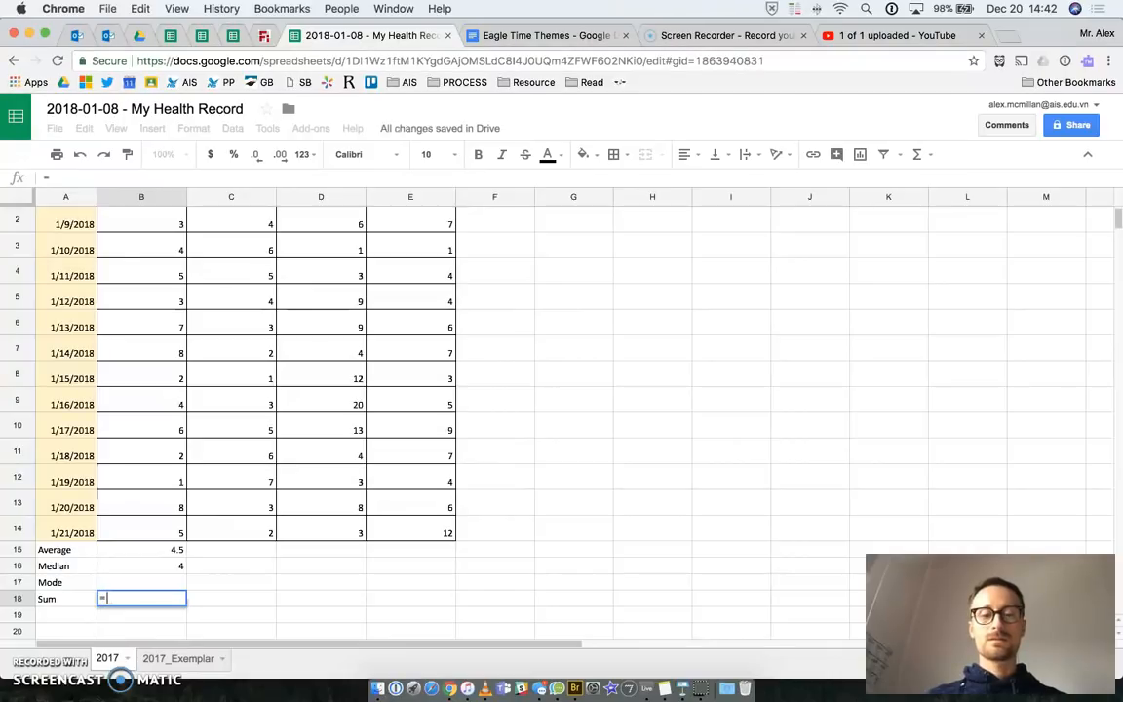
pyautogui.write('sum')
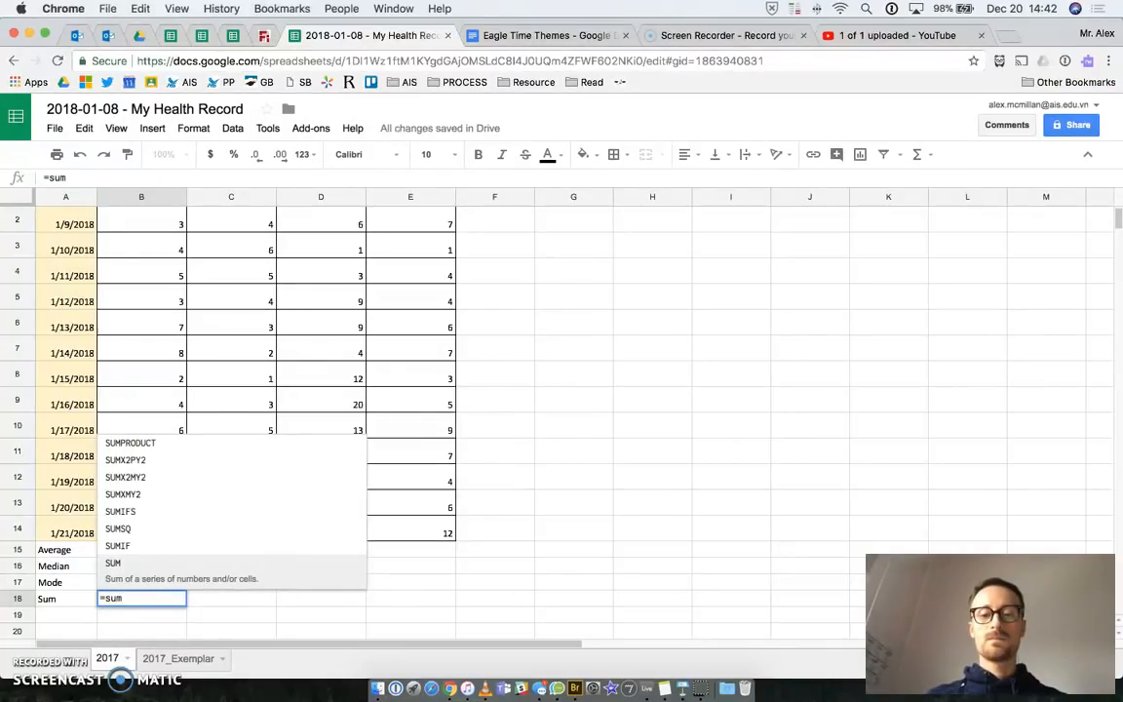
pyautogui.write('(')
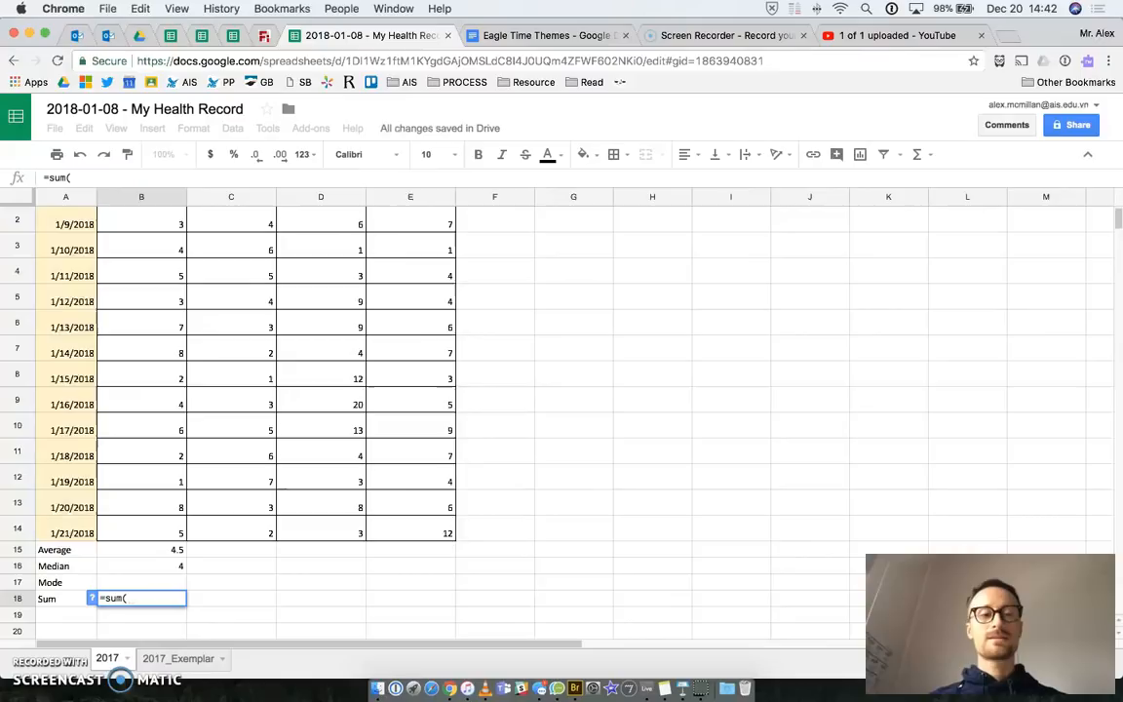
pyautogui.moveTo(137, 223); pyautogui.dragTo(107, 520)
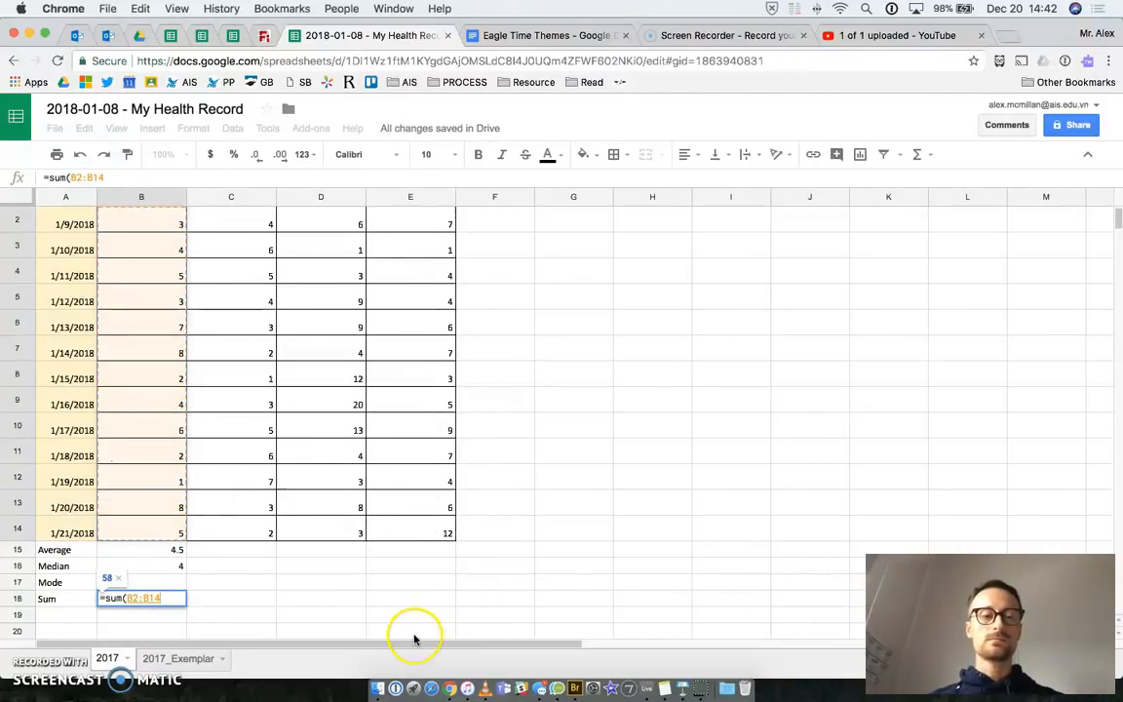
pyautogui.write(')')
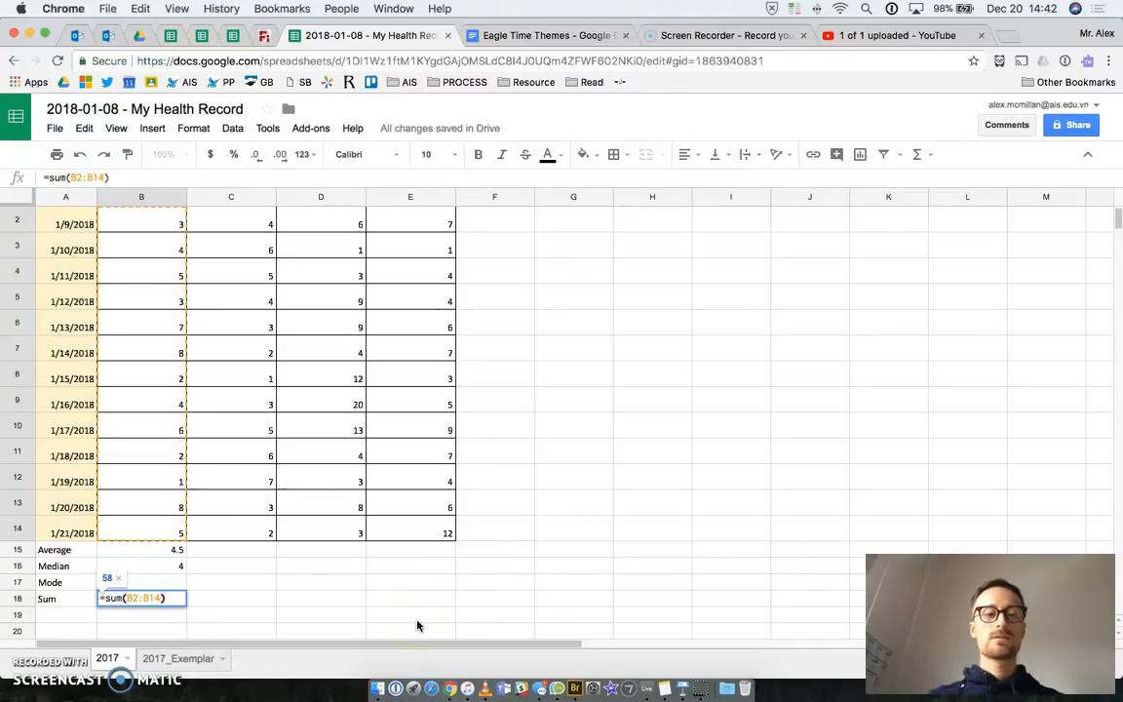
pyautogui.press('Return')
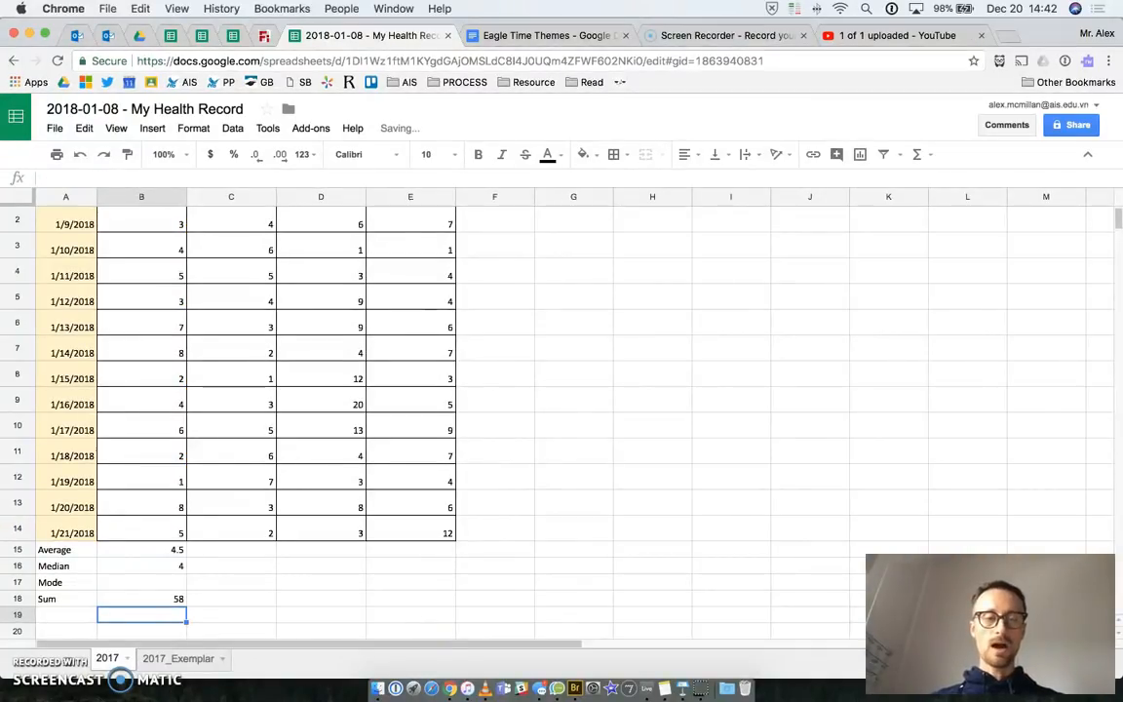
pyautogui.press('ctrl+super+q')
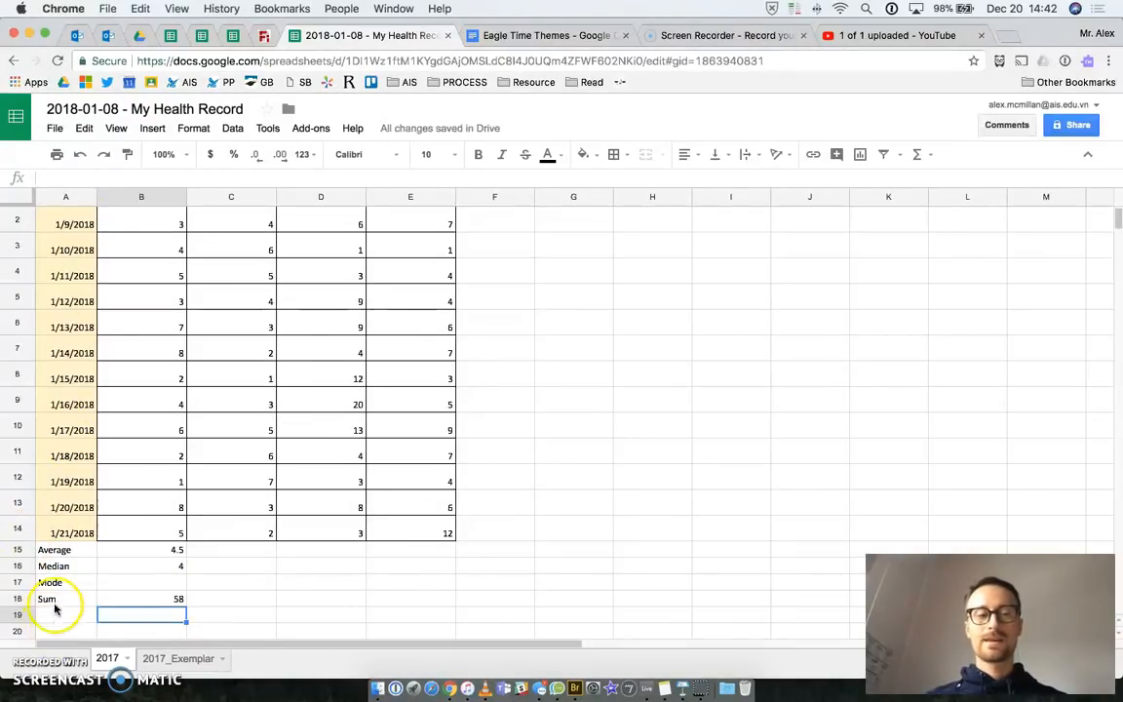
pyautogui.click(112, 587)
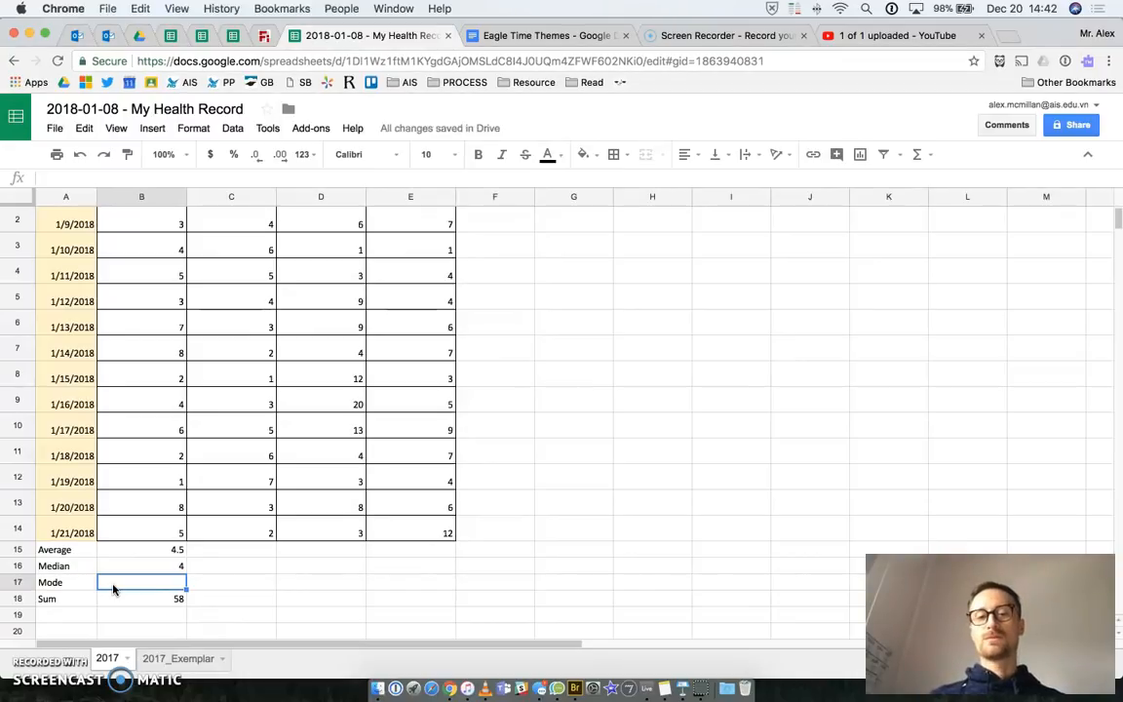
pyautogui.write('=')
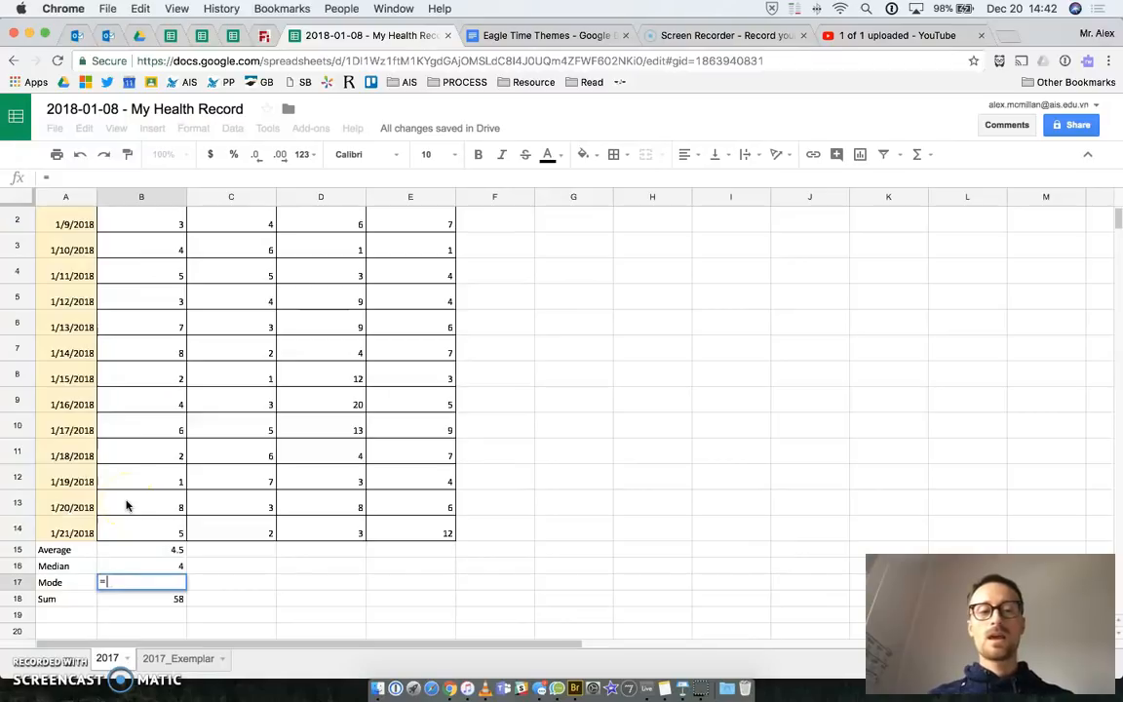
pyautogui.press('BackSpace')
pyautogui.press('Return')
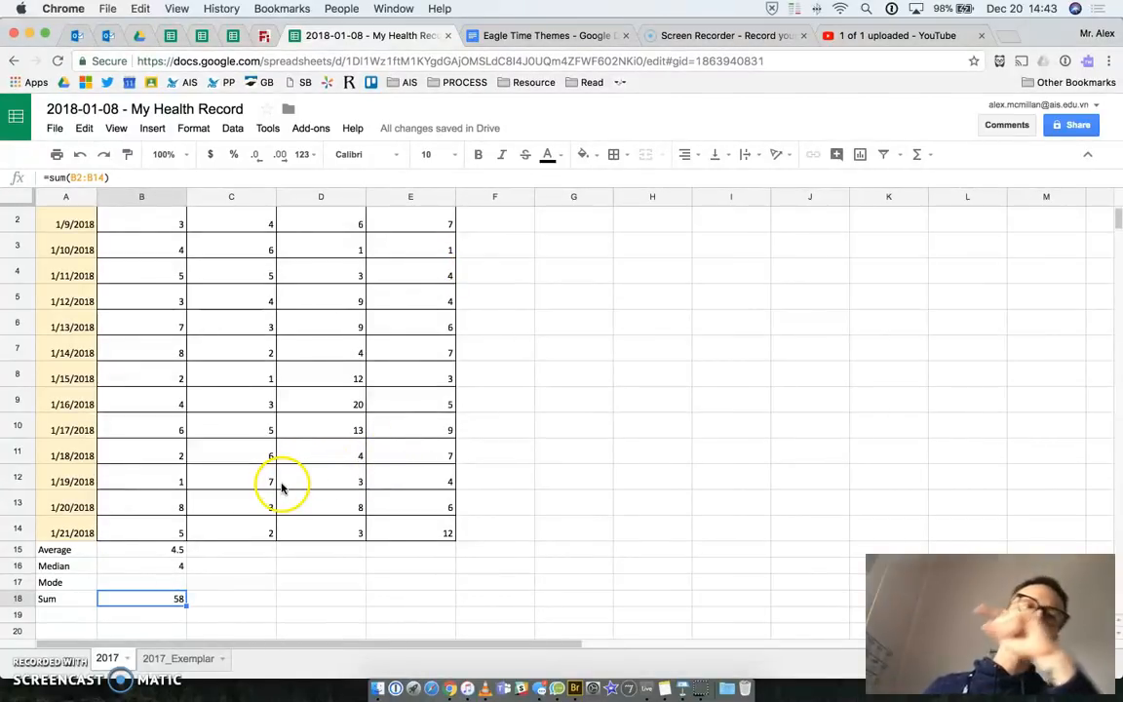
# - Fill the summary formulas in B15:B18 across through column E, covering the other three exercises
pyautogui.moveTo(63, 223); pyautogui.dragTo(60, 531)
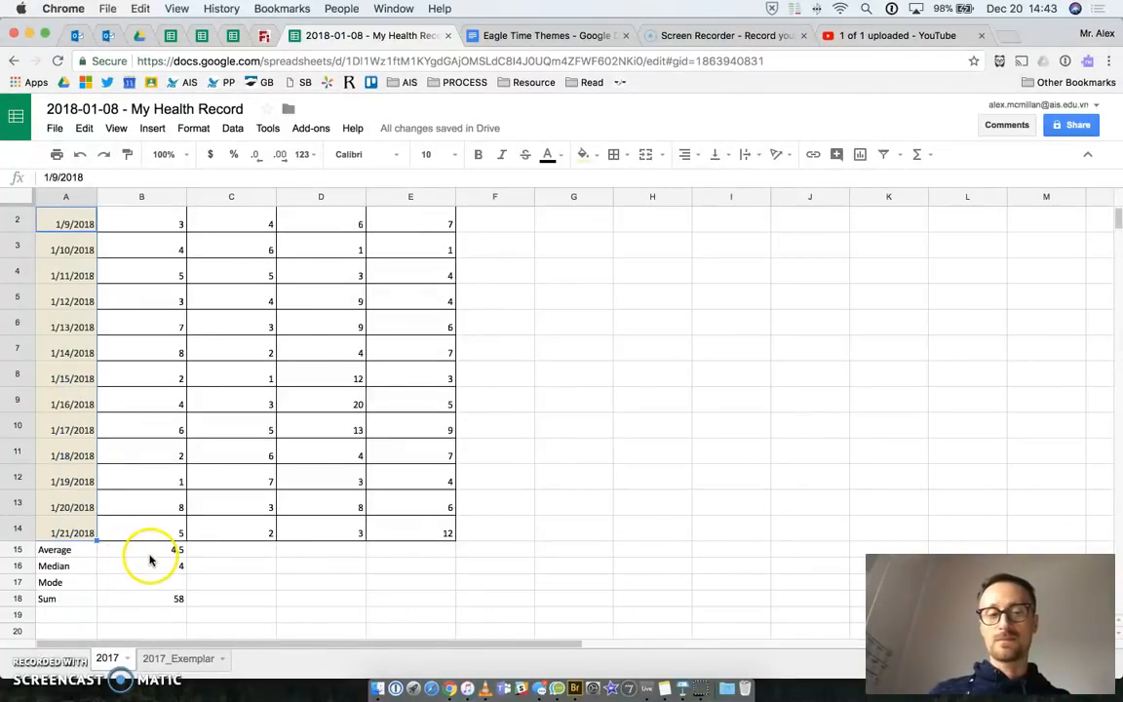
pyautogui.moveTo(149, 551); pyautogui.dragTo(144, 604)
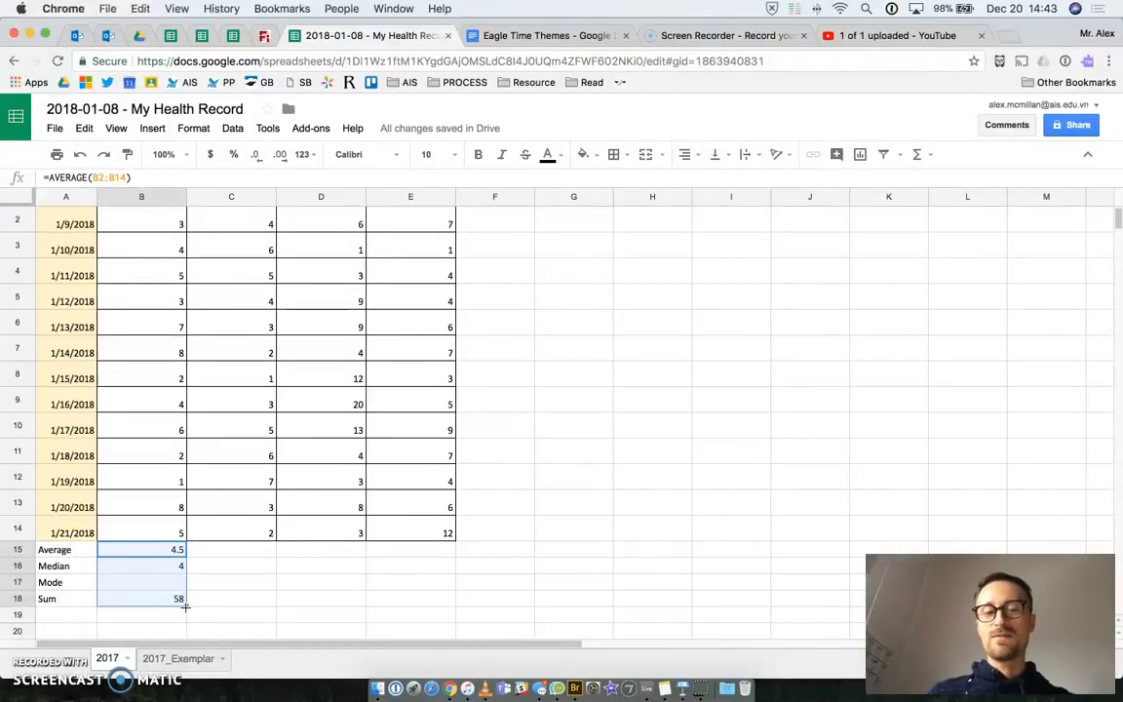
pyautogui.moveTo(185, 605); pyautogui.dragTo(402, 599)
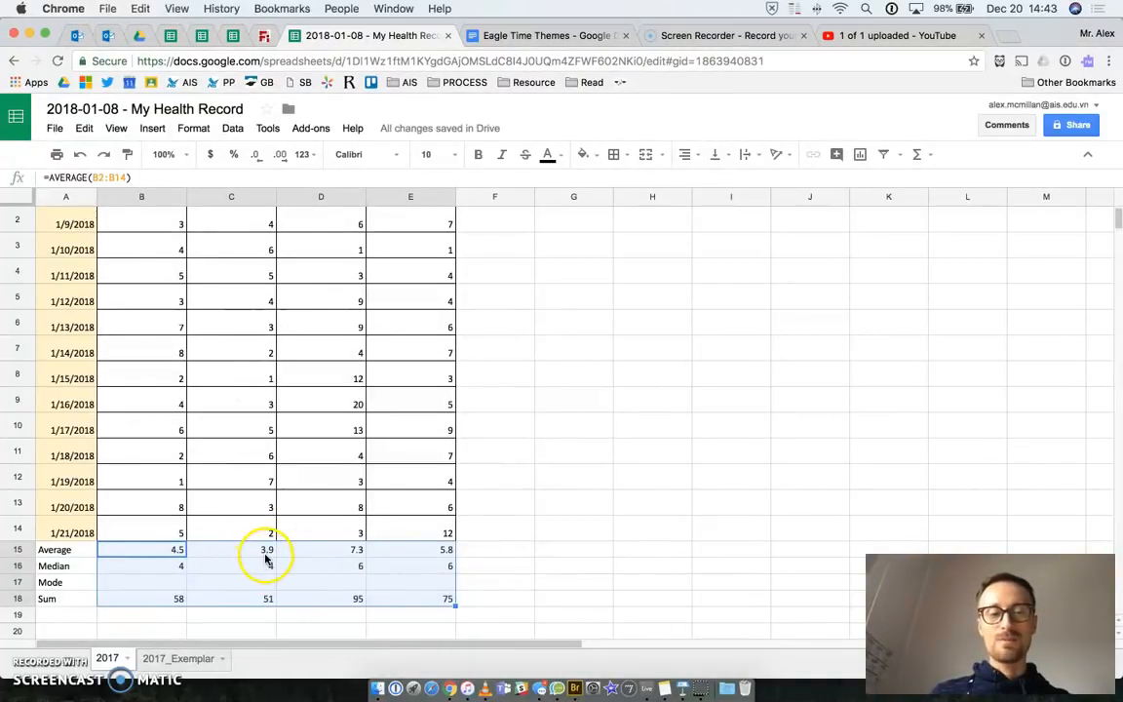
pyautogui.click(243, 425)
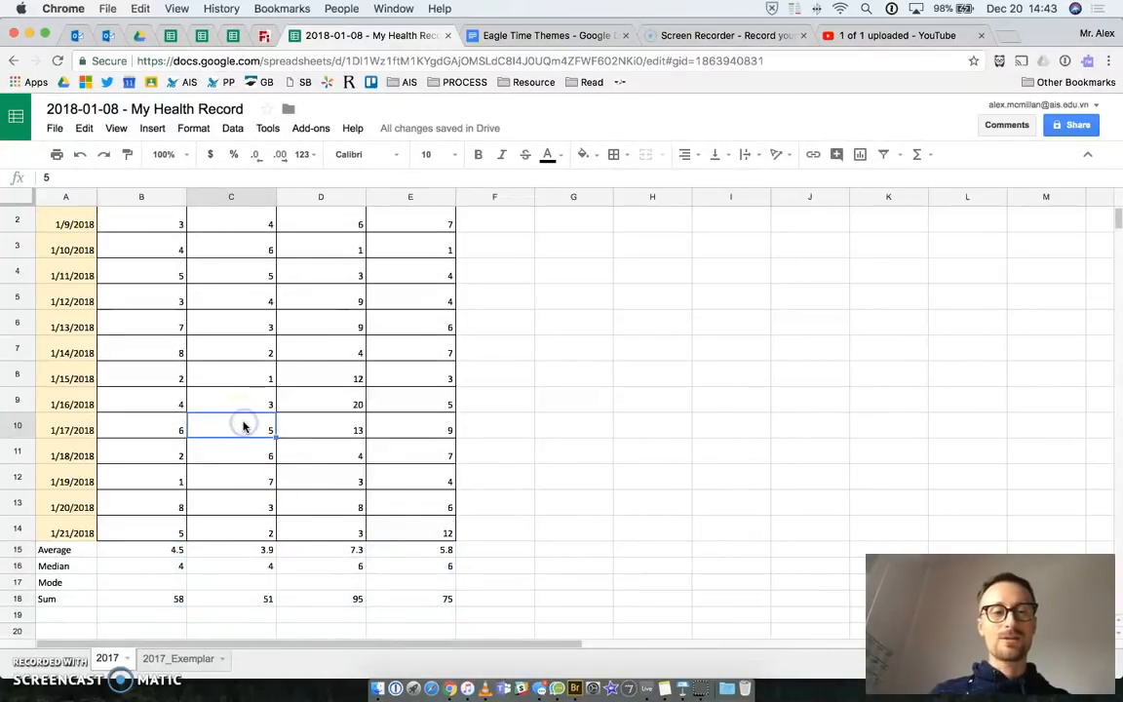
pyautogui.scroll(-3, 244, 419)
pyautogui.scroll(4, 246, 404)
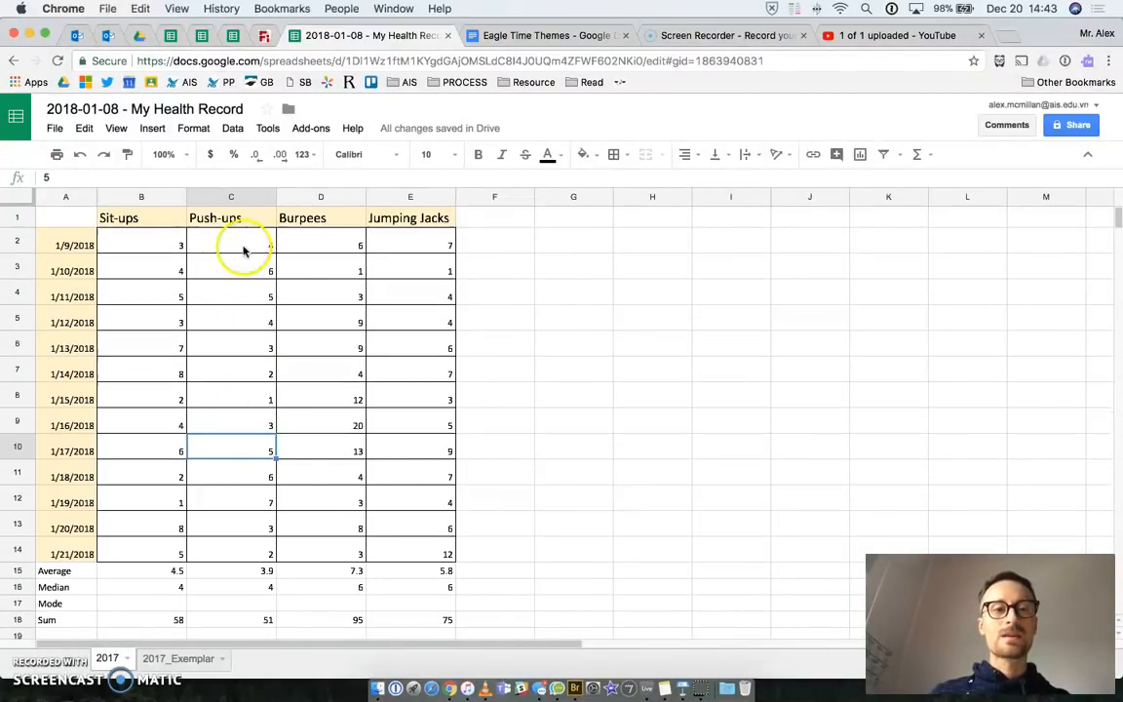